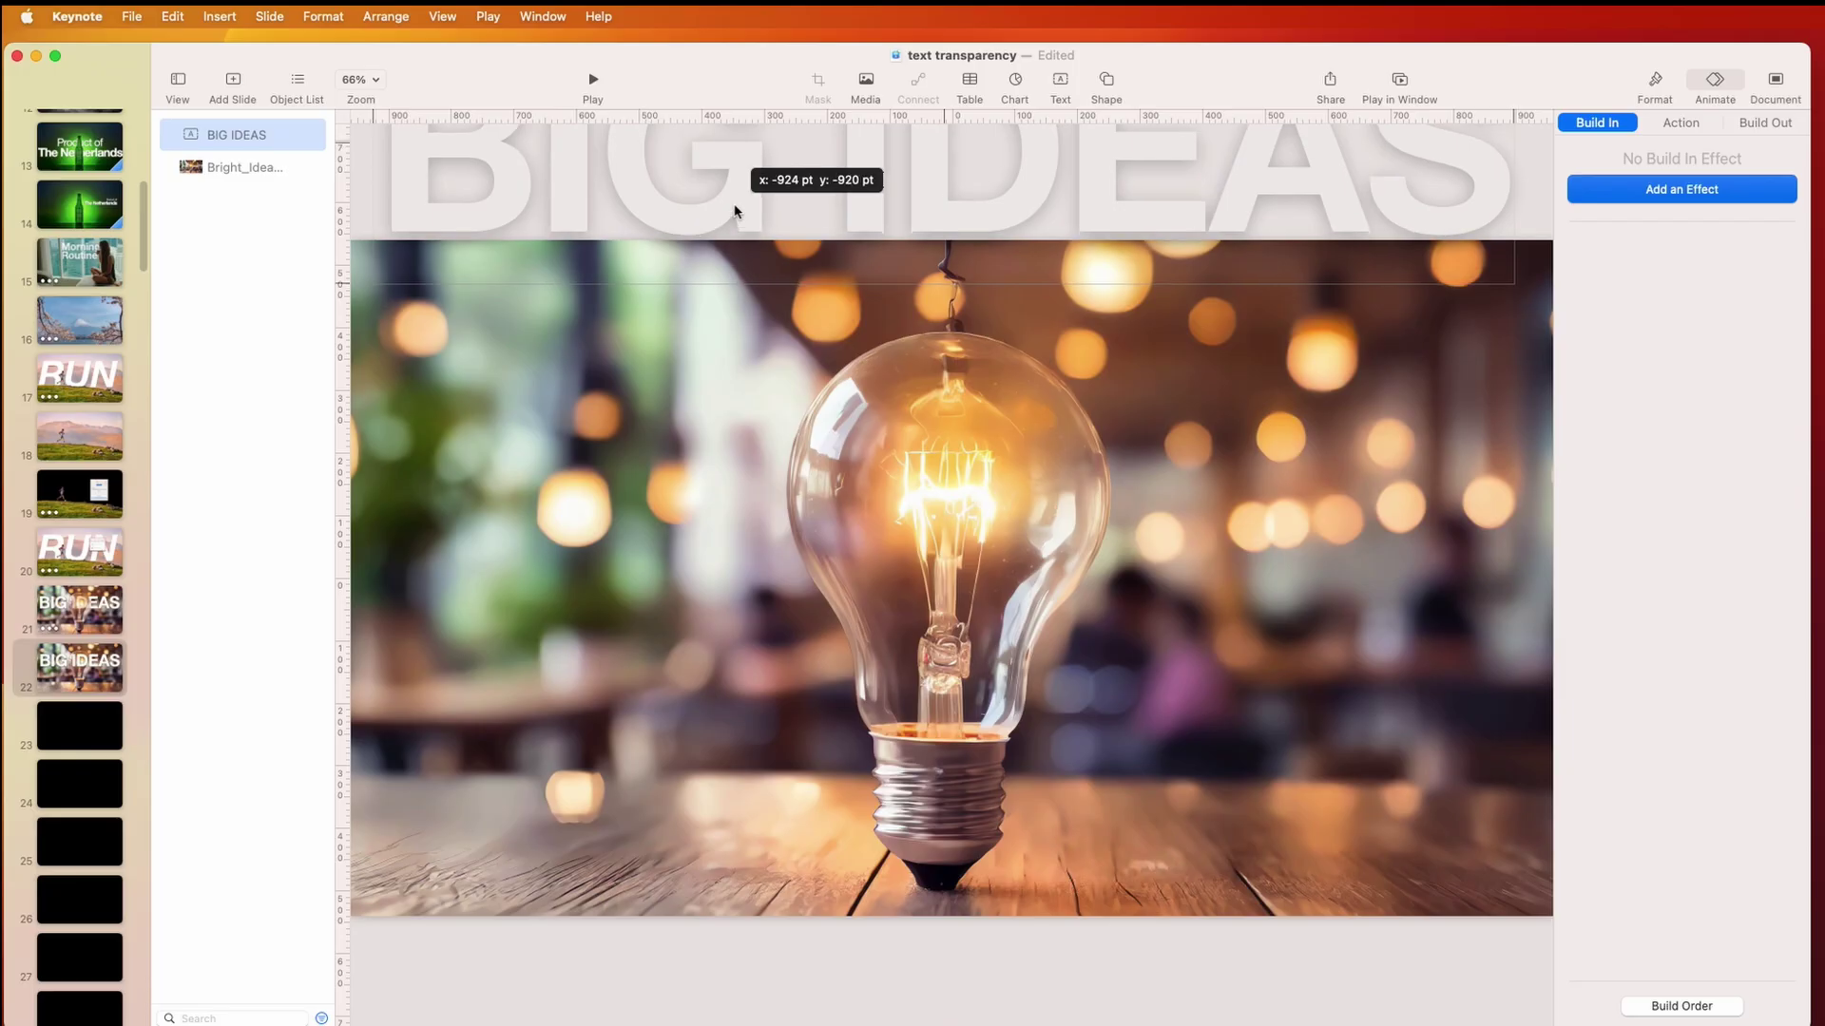
Nudge BIG IDEAS along the top, then show the bulb photo's Image settings in the Format inspector
{"action": "left_click_drag", "start_coordinate": [733, 196], "coordinate": [847, 192]}
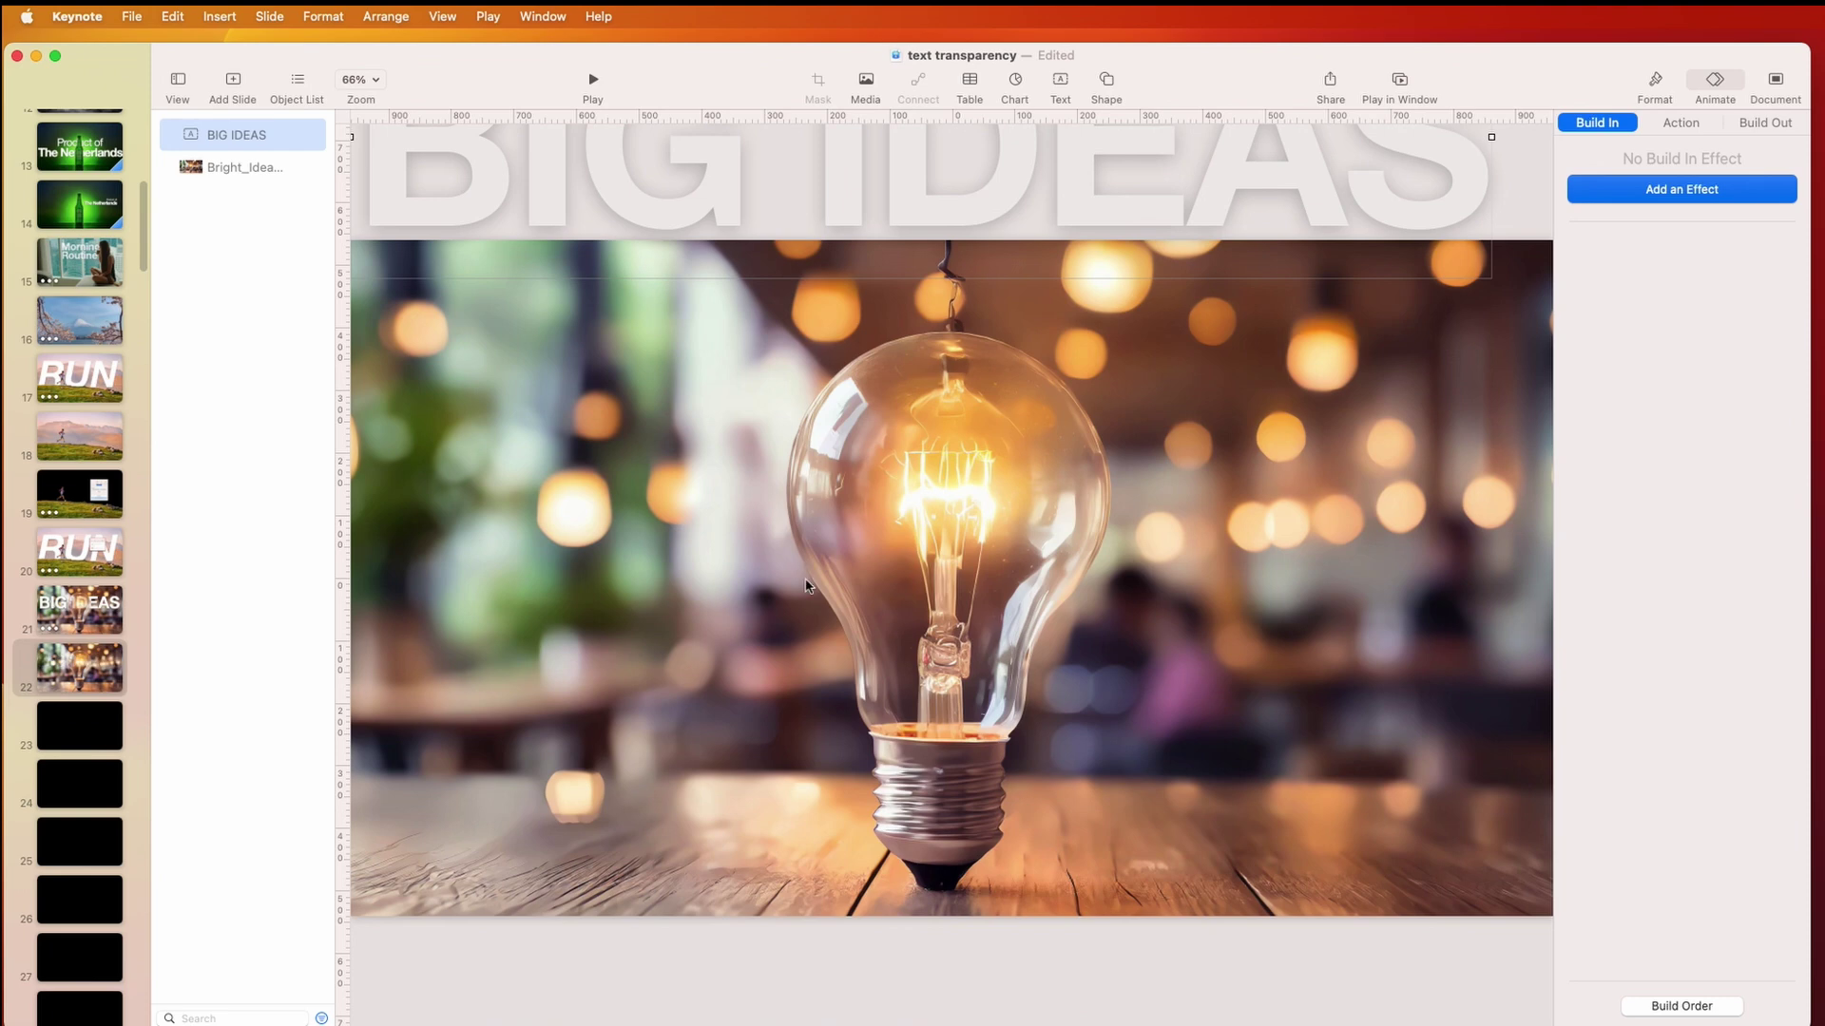
{"action": "left_click", "coordinate": [775, 685]}
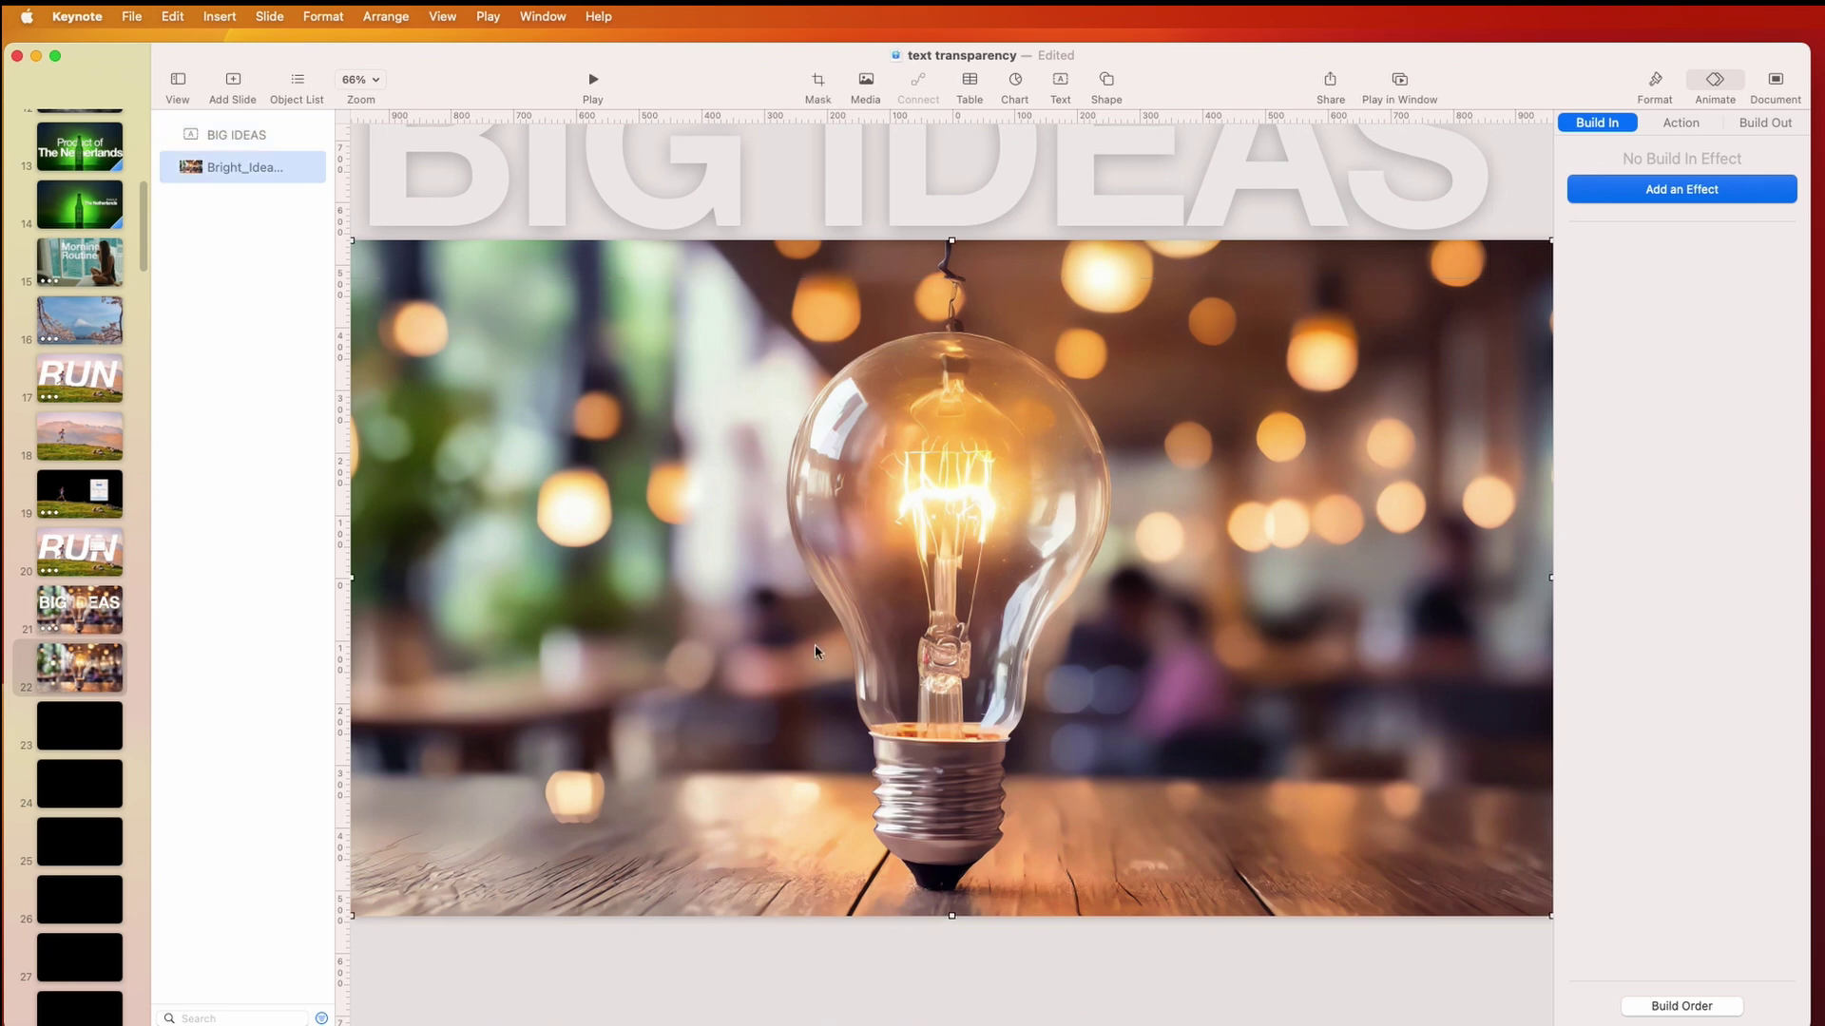
{"action": "left_click", "coordinate": [1653, 86]}
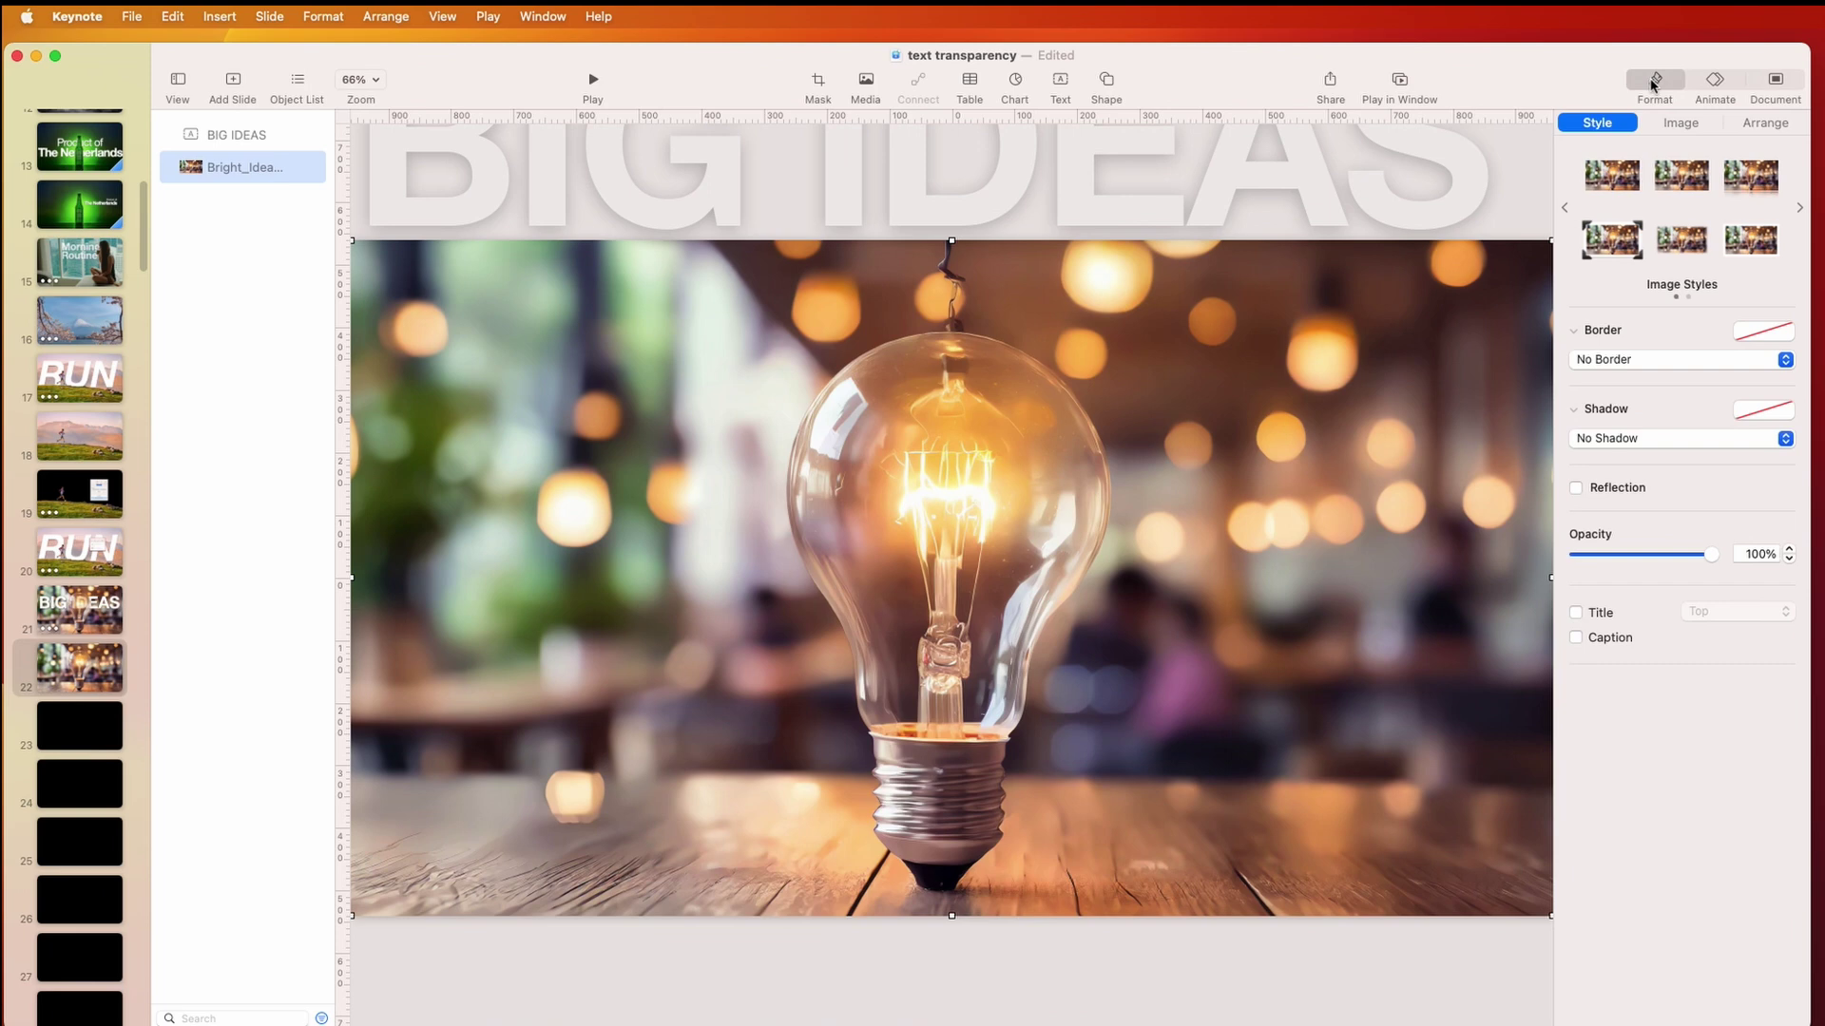
{"action": "left_click", "coordinate": [1691, 124]}
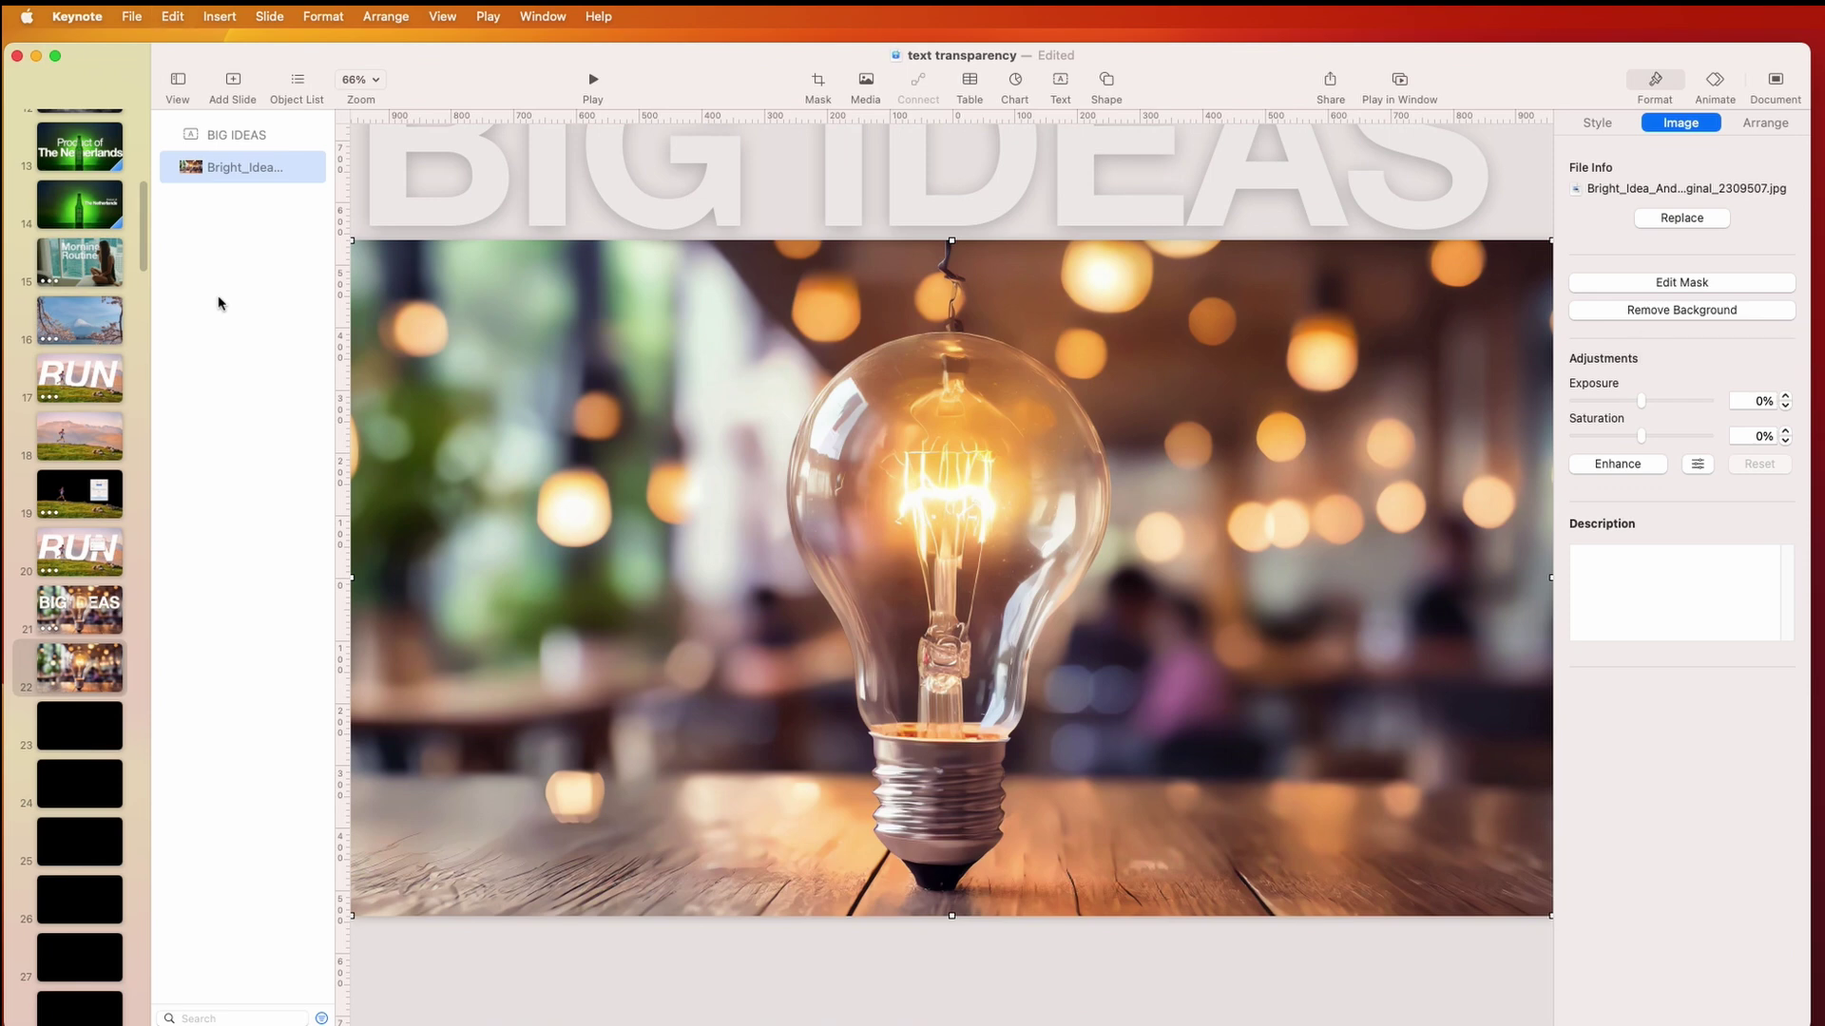
Duplicate the bulb photo with Cmd+D and set the lower copy's opacity to 0%
{"action": "key", "text": "super+d"}
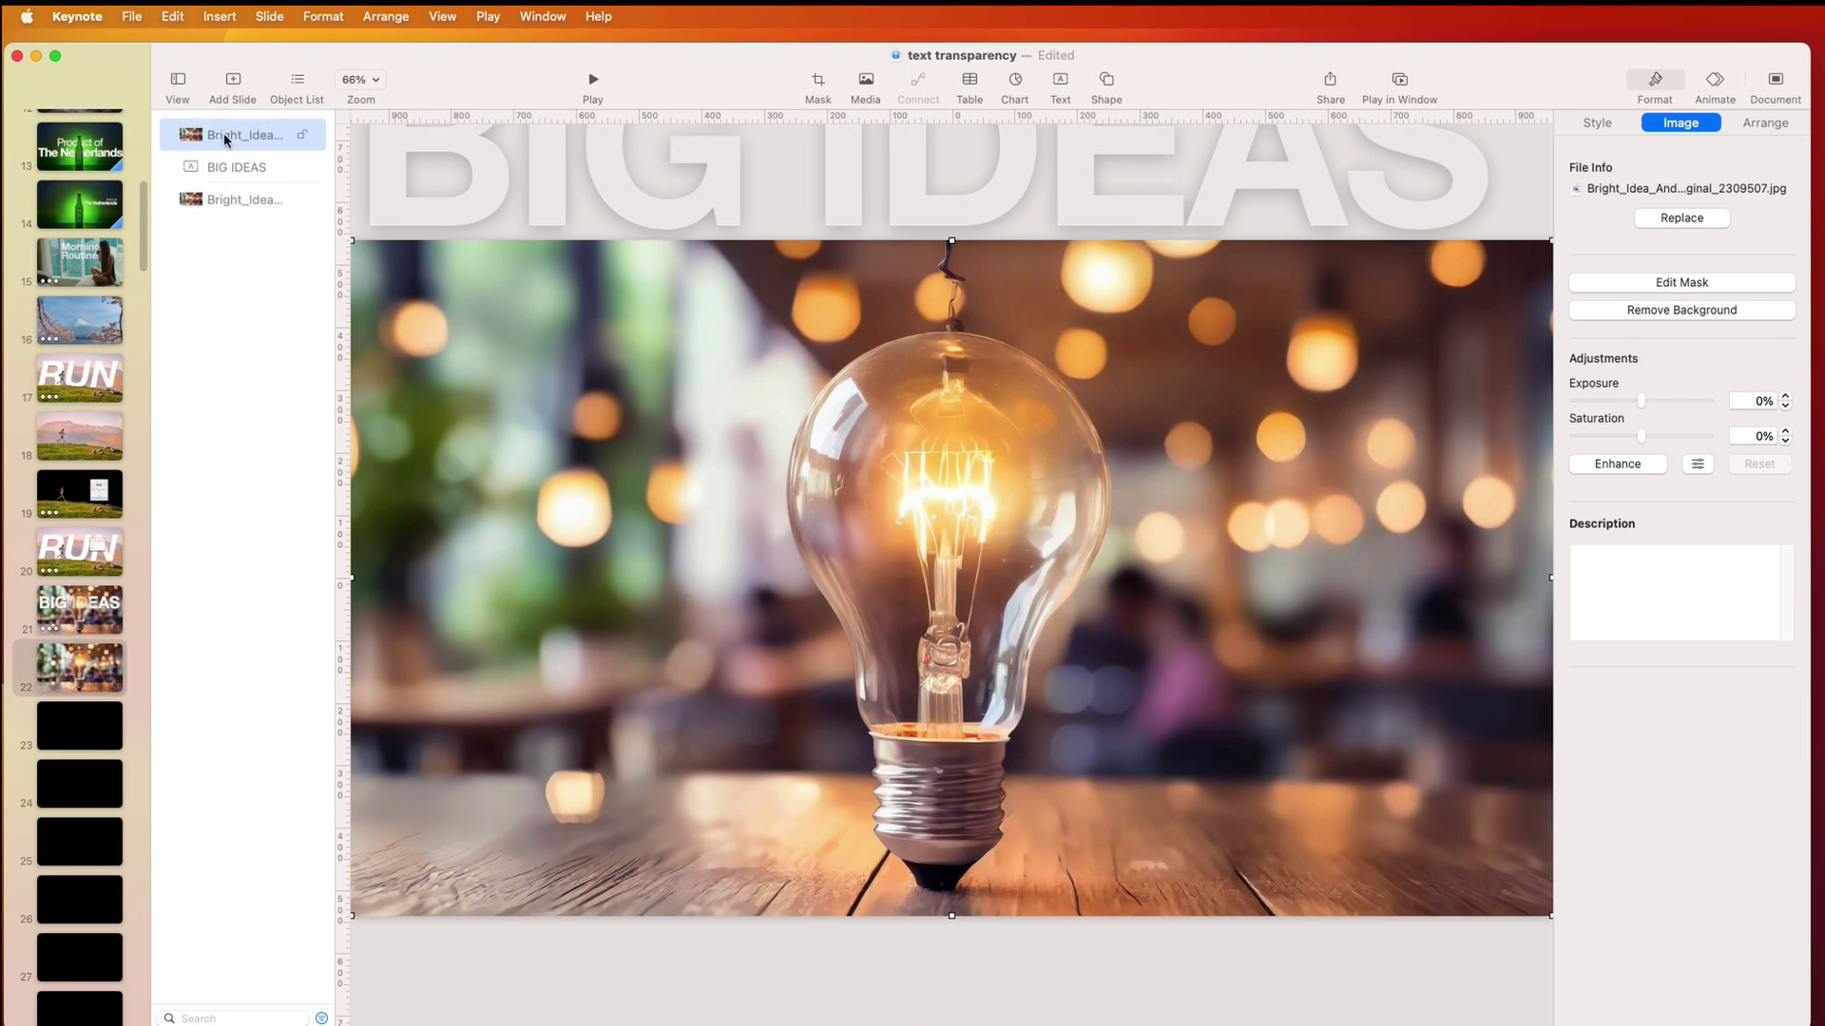
{"action": "left_click", "coordinate": [207, 202]}
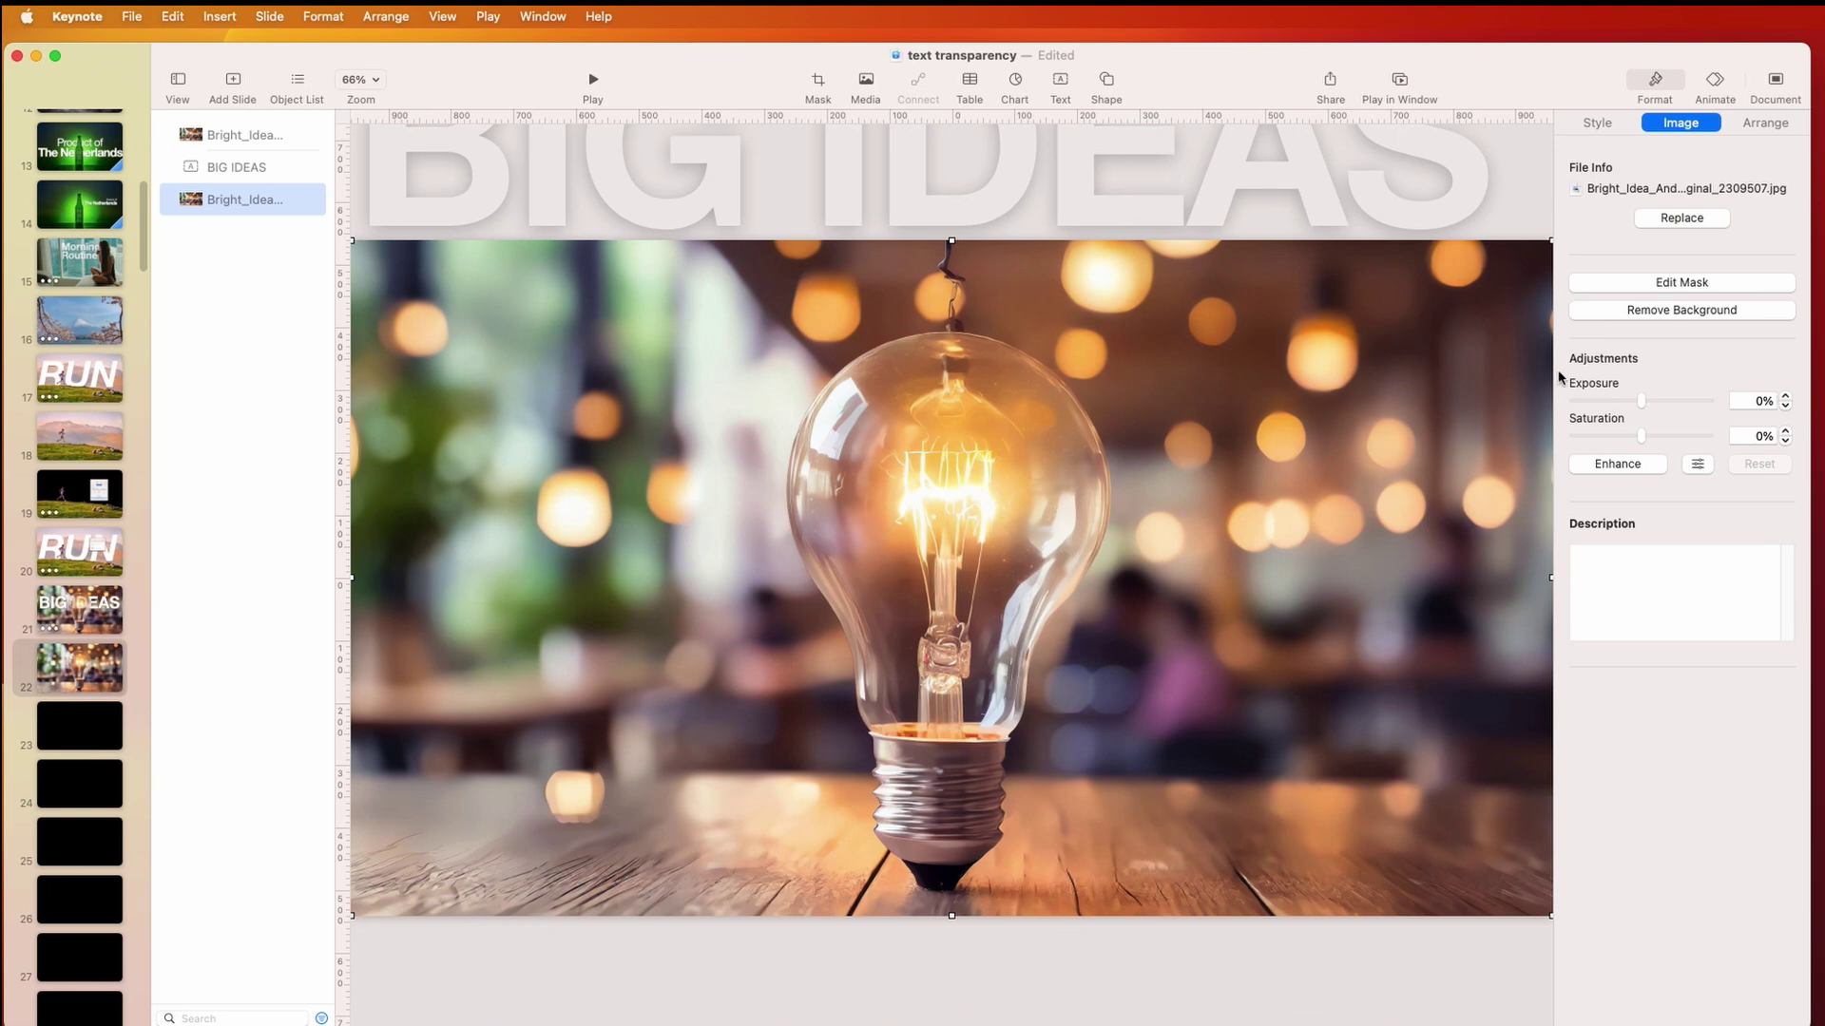
{"action": "left_click", "coordinate": [1597, 122]}
{"action": "left_click_drag", "start_coordinate": [1706, 556], "coordinate": [1560, 561]}
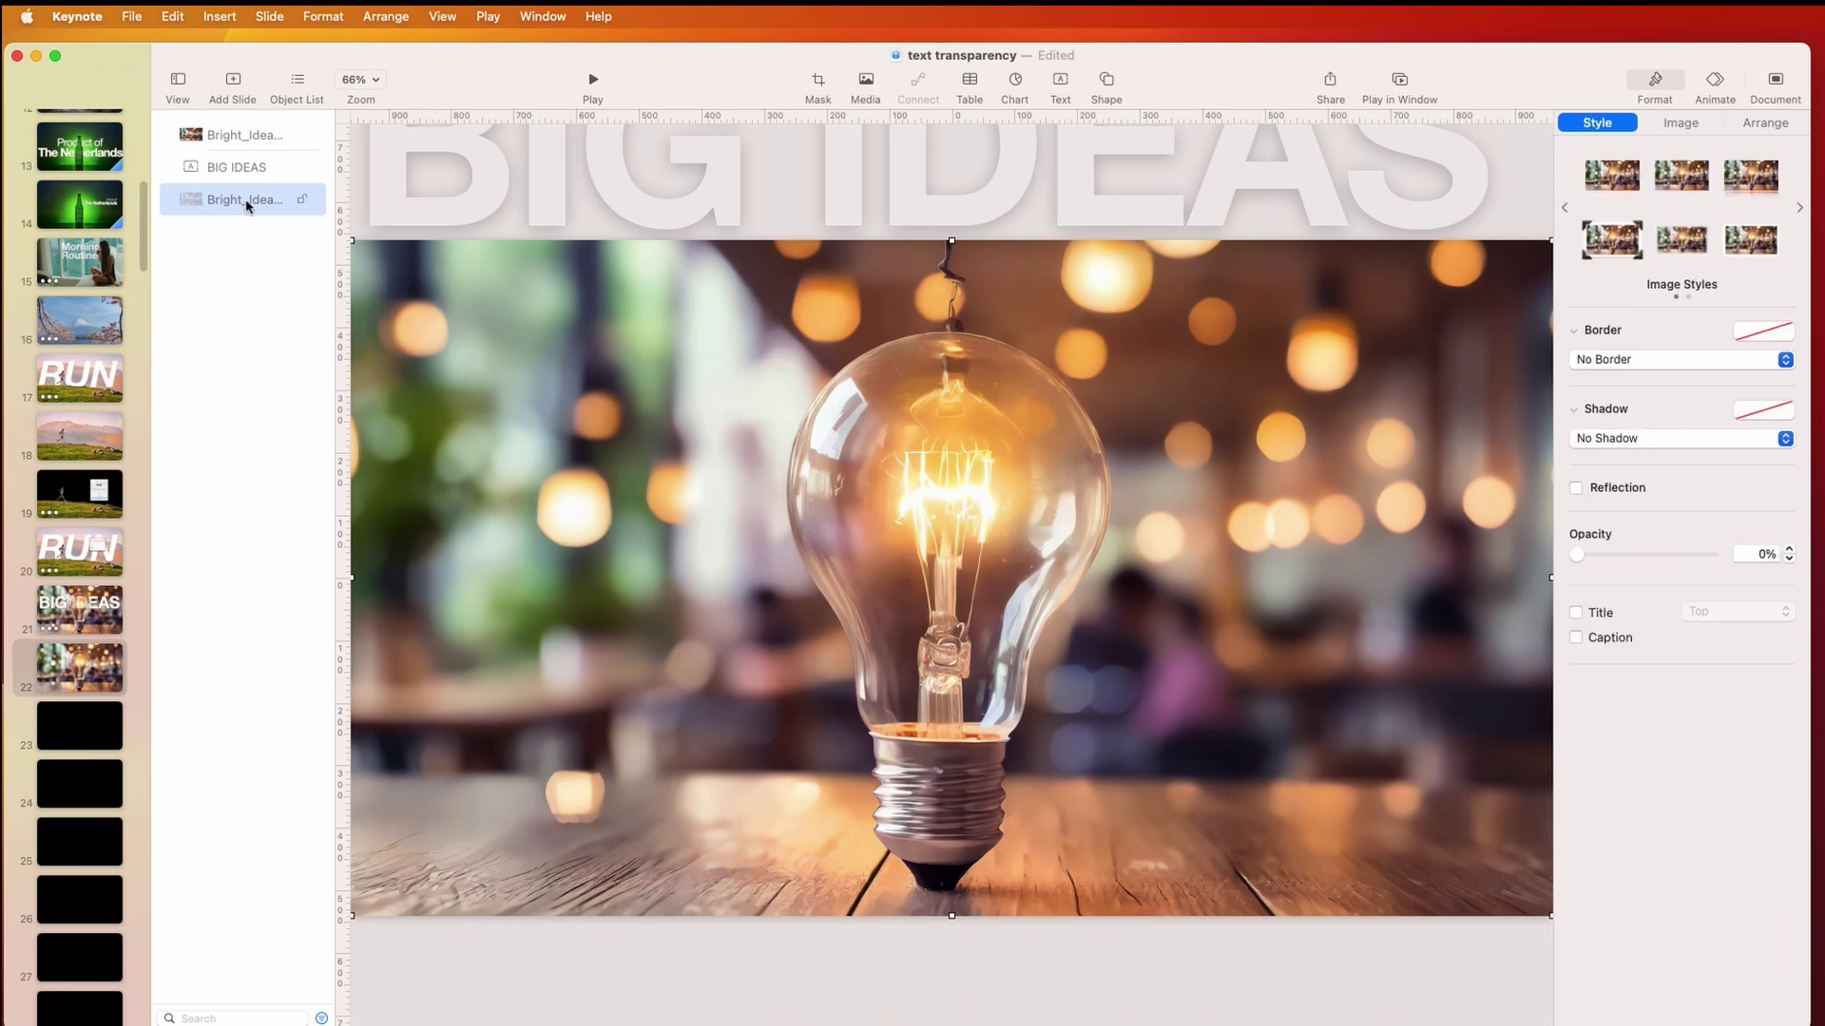
Select the upper copy, undo an accidental move, and close the shape library without adding anything
{"action": "left_click", "coordinate": [245, 135]}
{"action": "left_click_drag", "start_coordinate": [566, 372], "coordinate": [672, 727]}
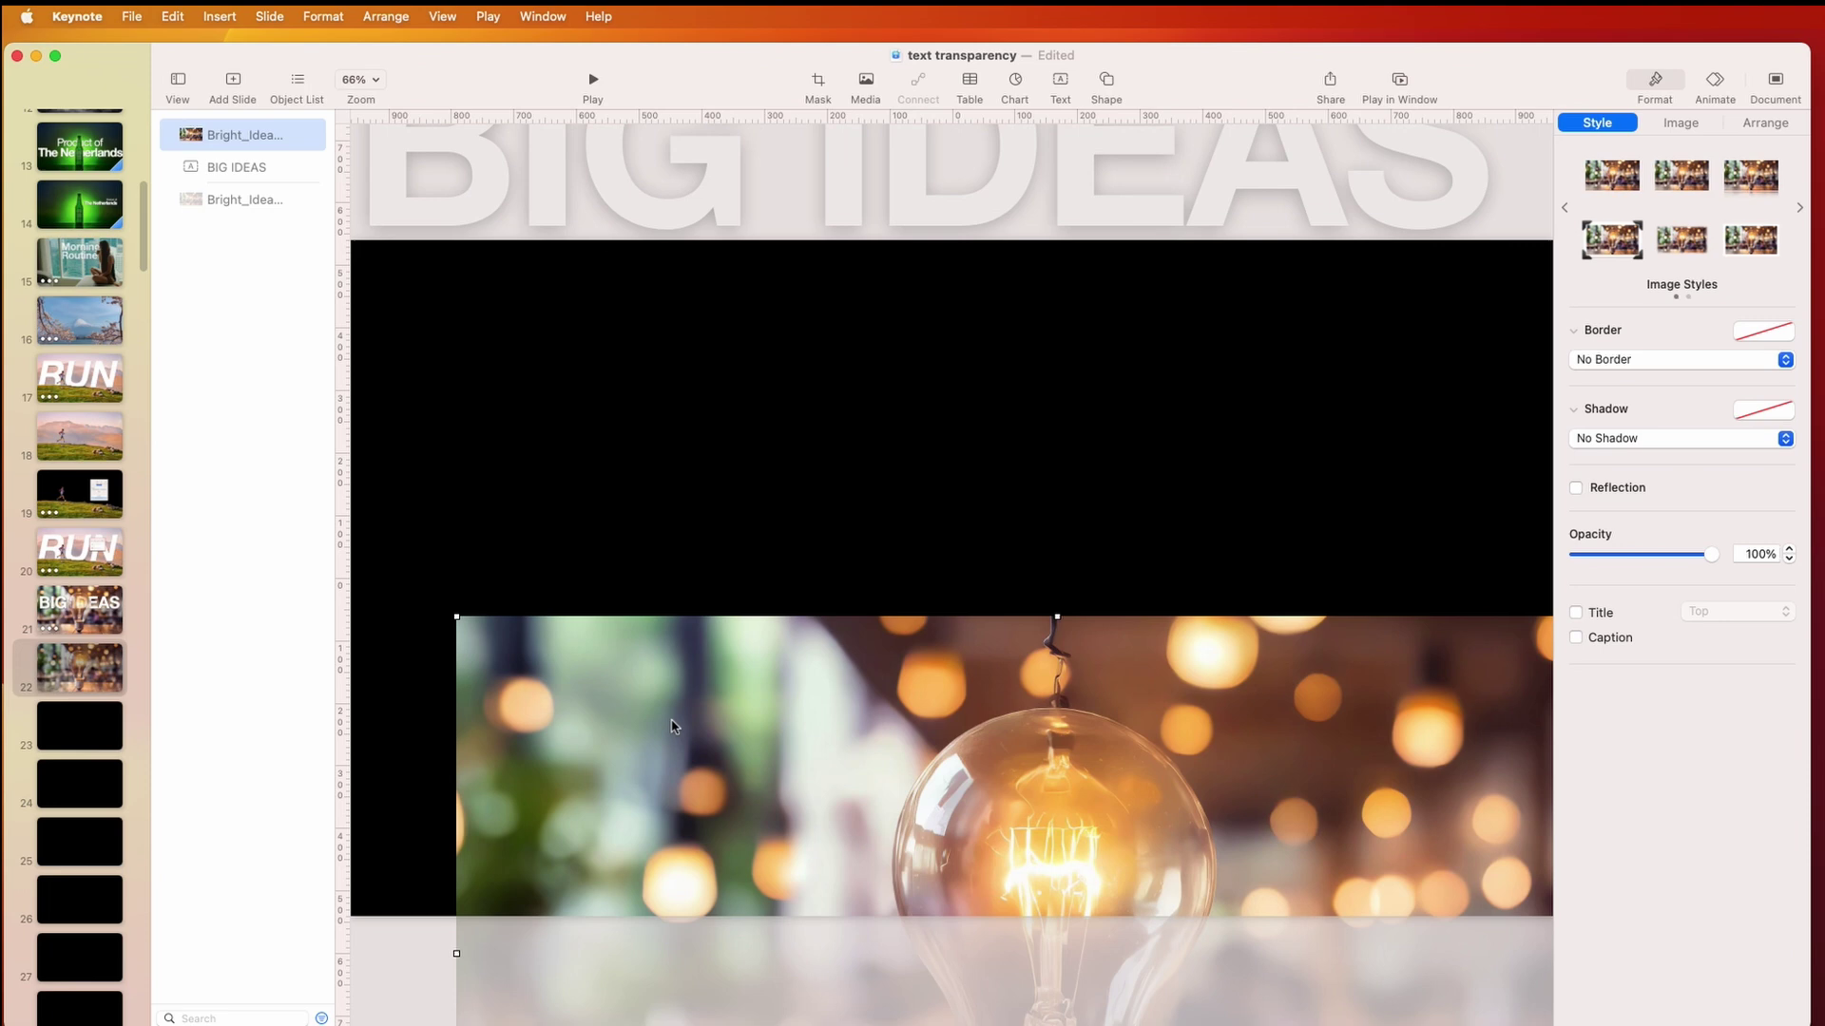
{"action": "key", "text": "super+z"}
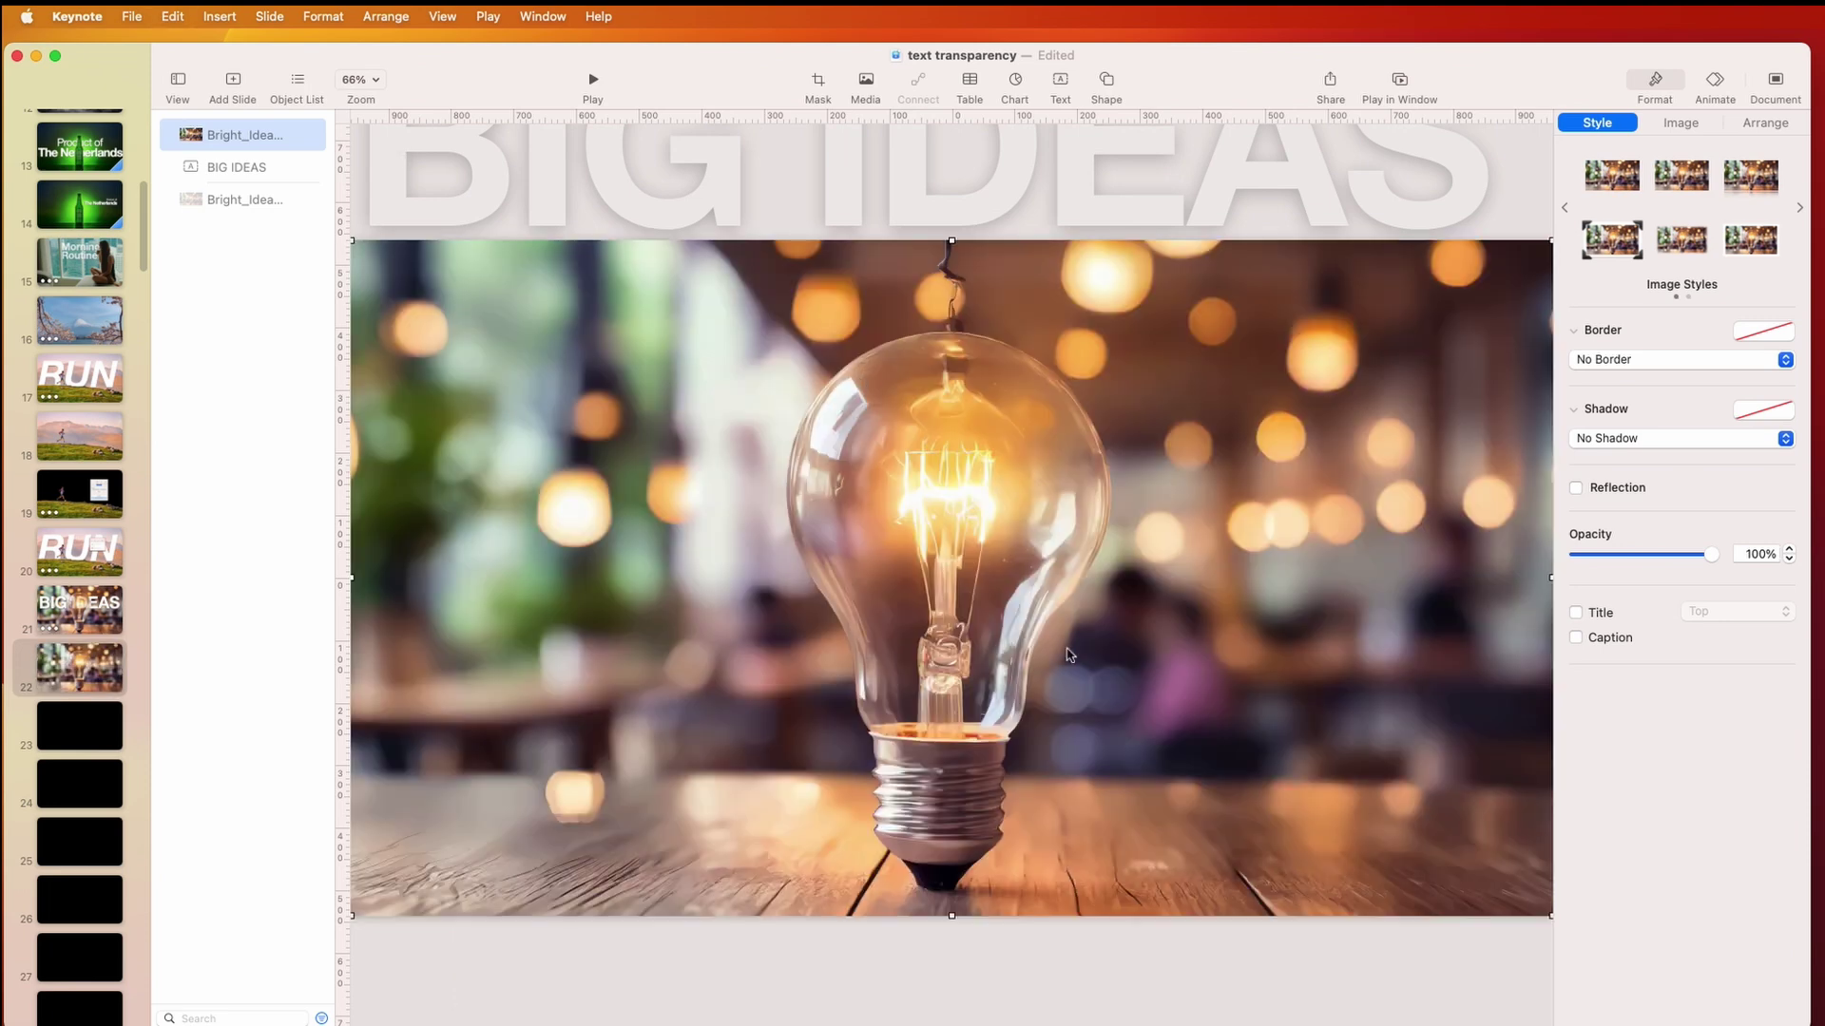
{"action": "left_click", "coordinate": [1108, 80]}
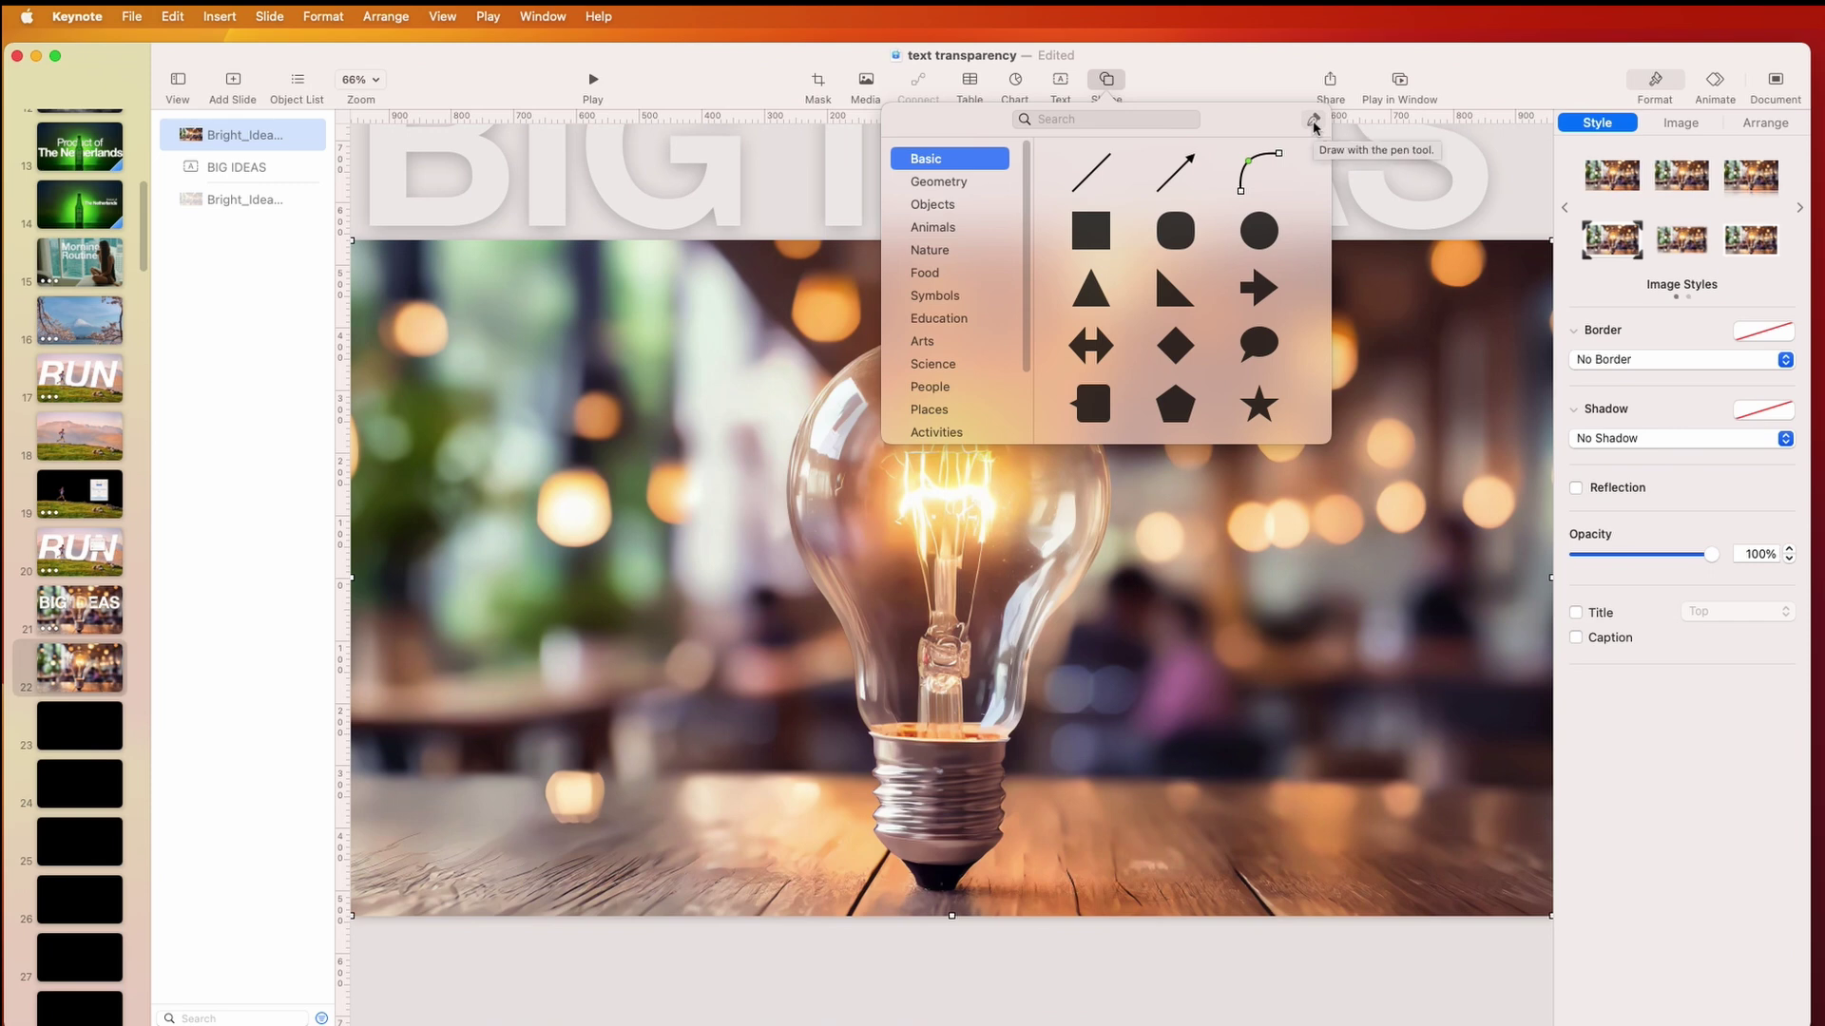
{"action": "left_click", "coordinate": [1068, 485]}
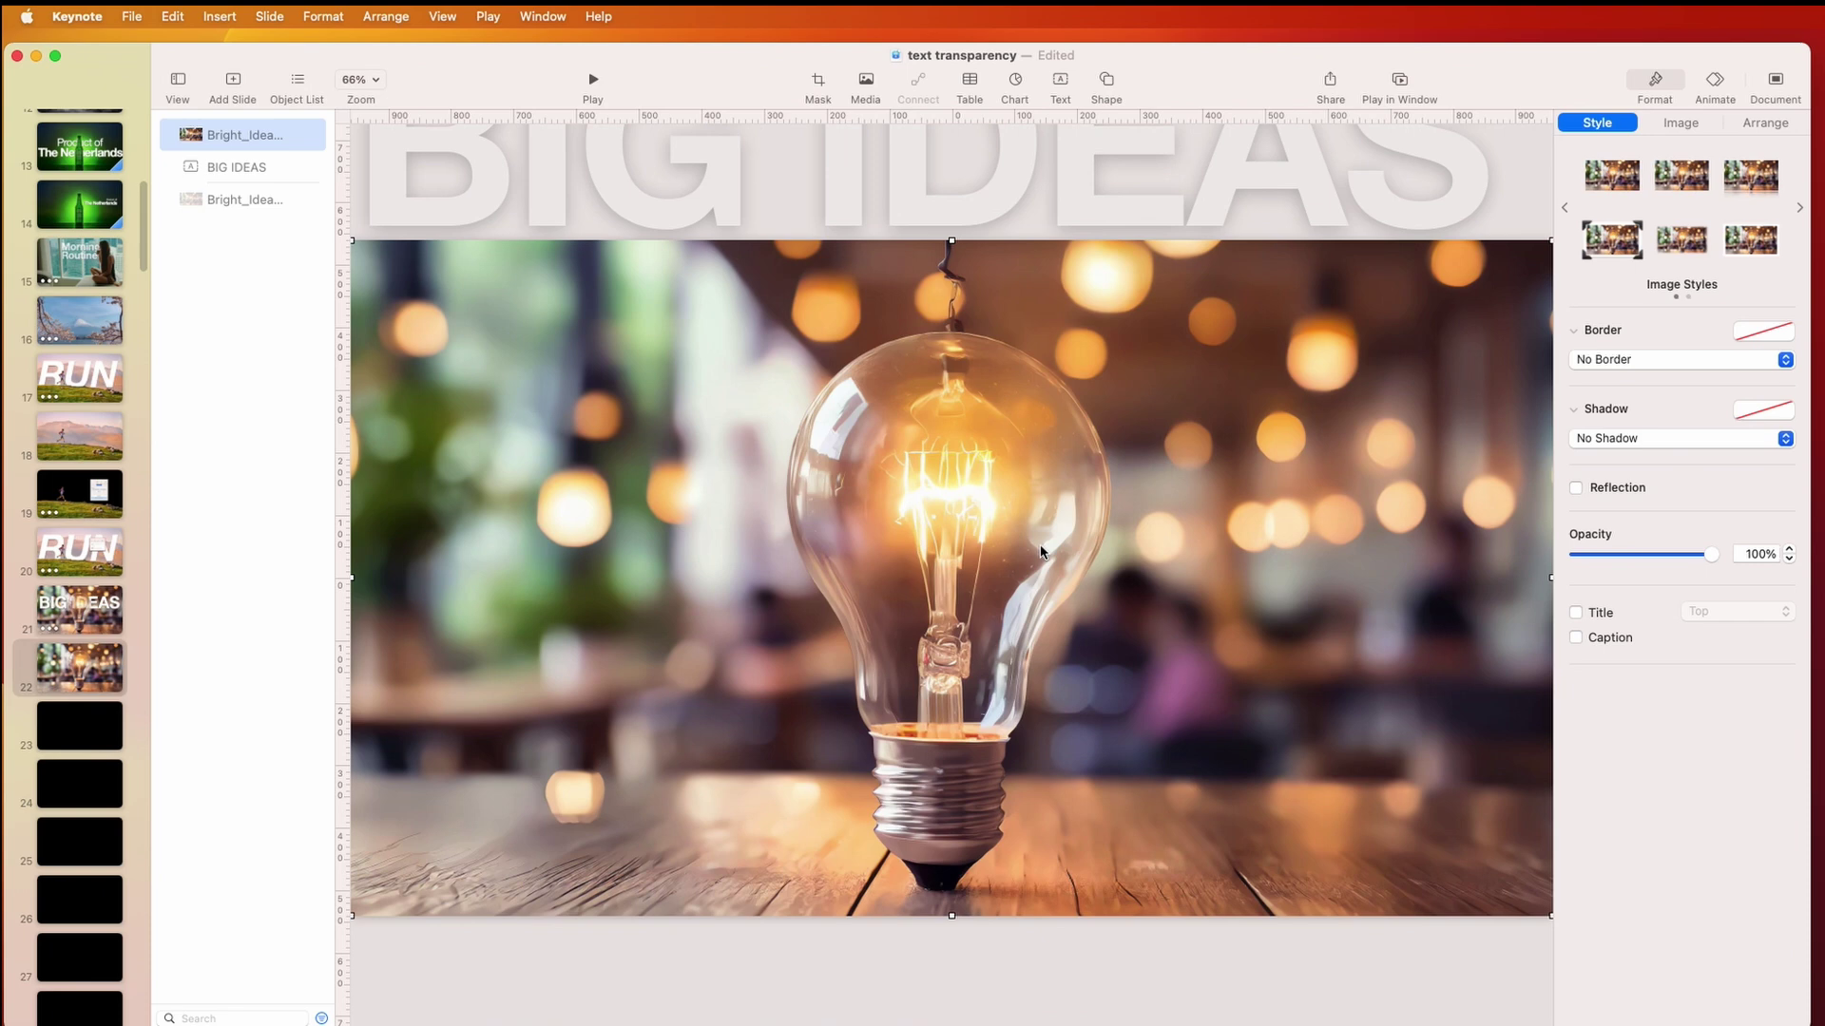
Remove the top copy's background, then select the transparent bottom copy's opacity setting
{"action": "left_click", "coordinate": [1678, 129]}
{"action": "left_click", "coordinate": [1678, 311]}
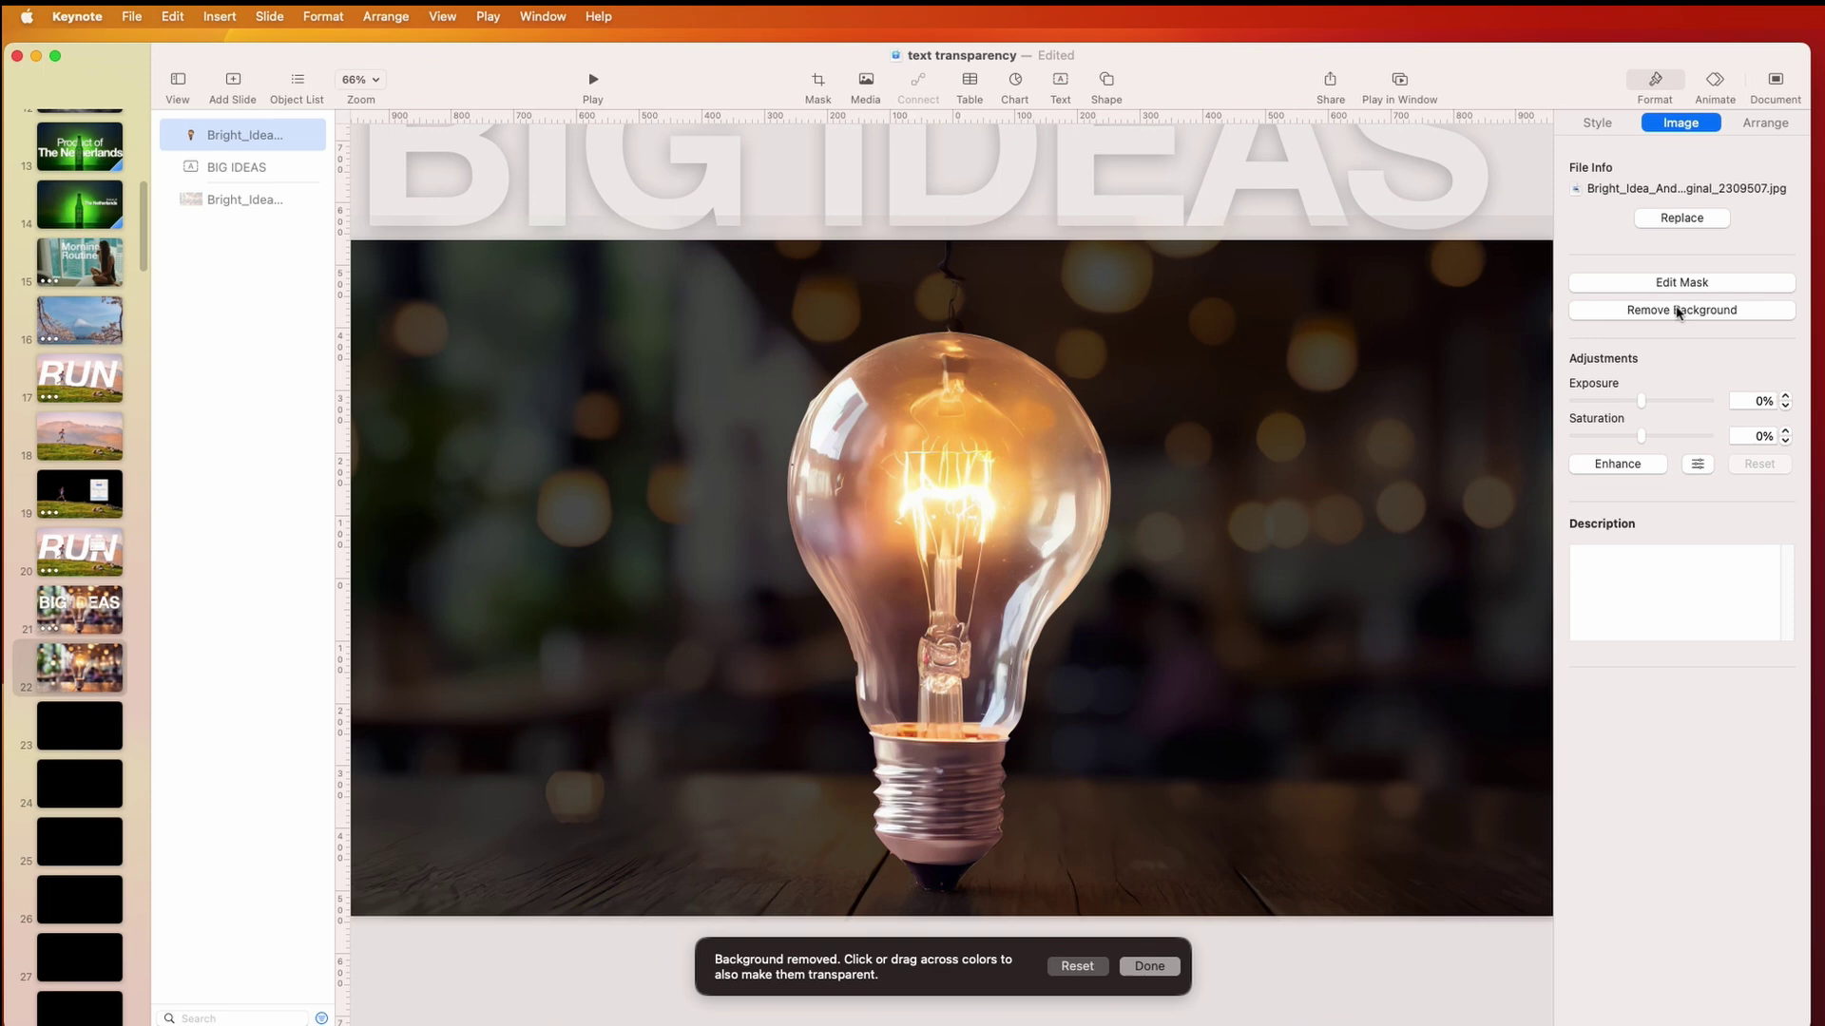
{"action": "left_click", "coordinate": [1149, 966]}
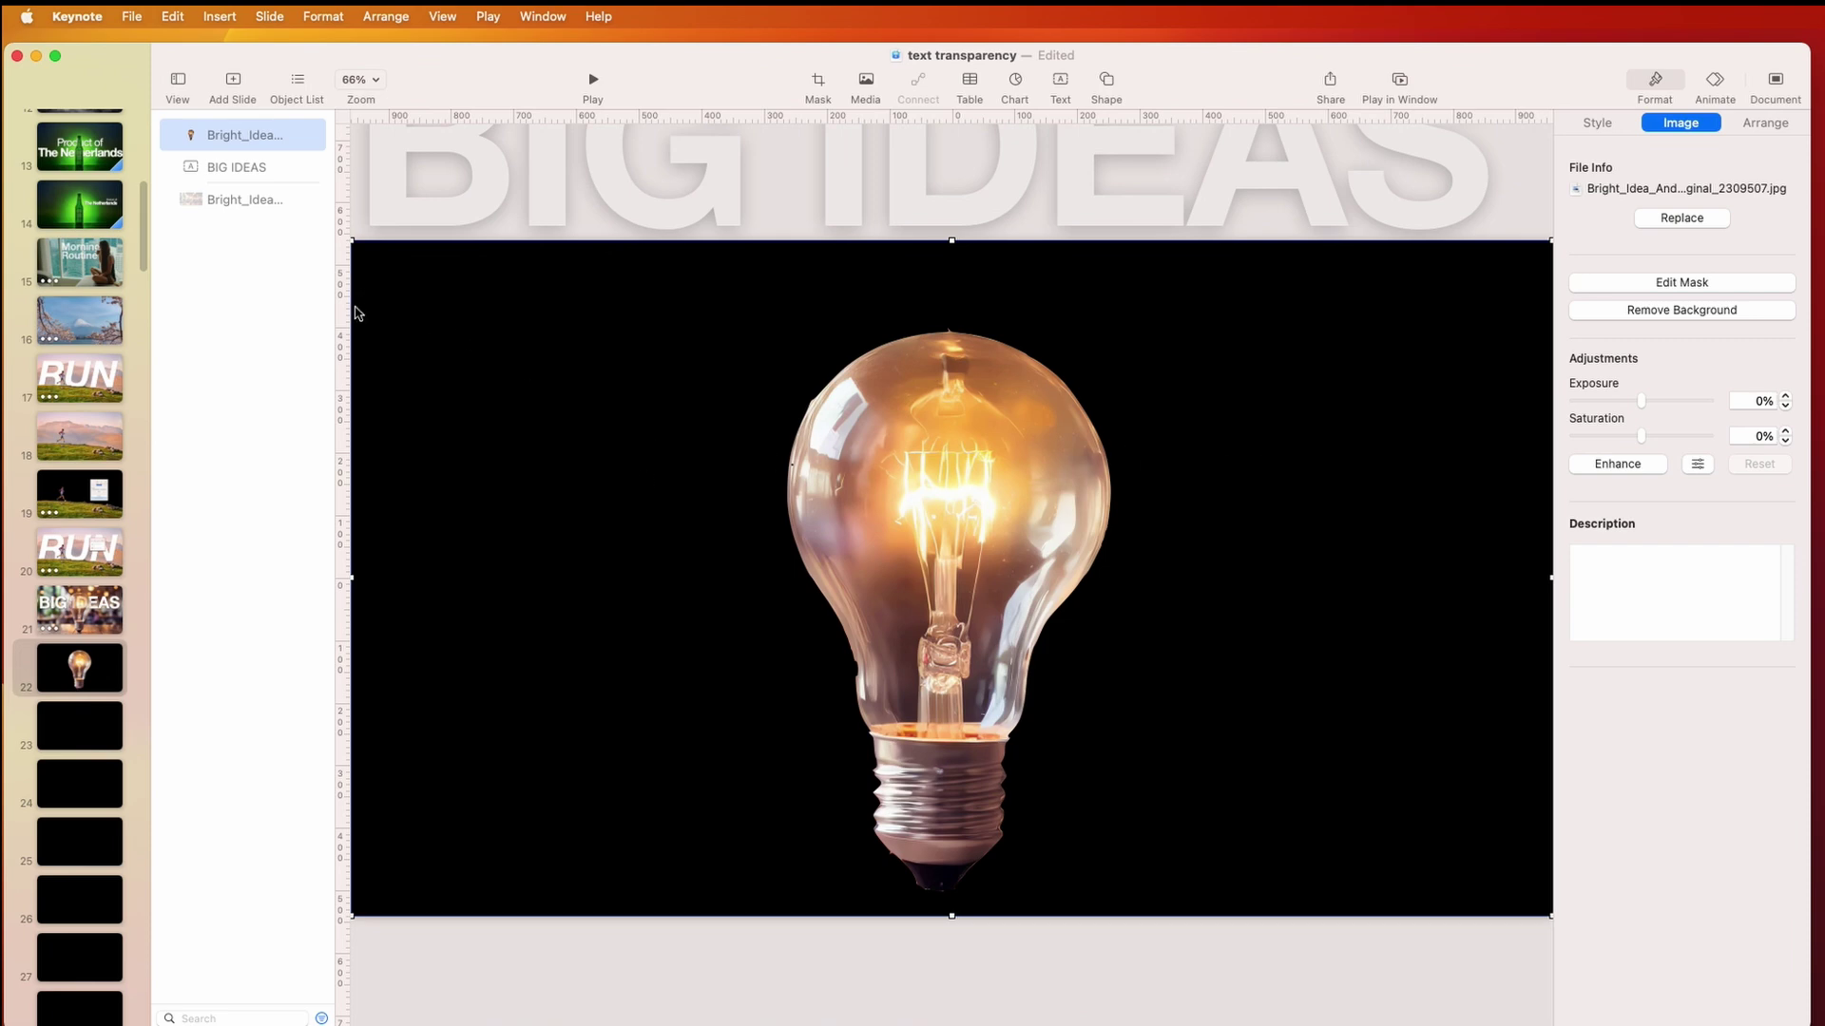
{"action": "left_click", "coordinate": [232, 199]}
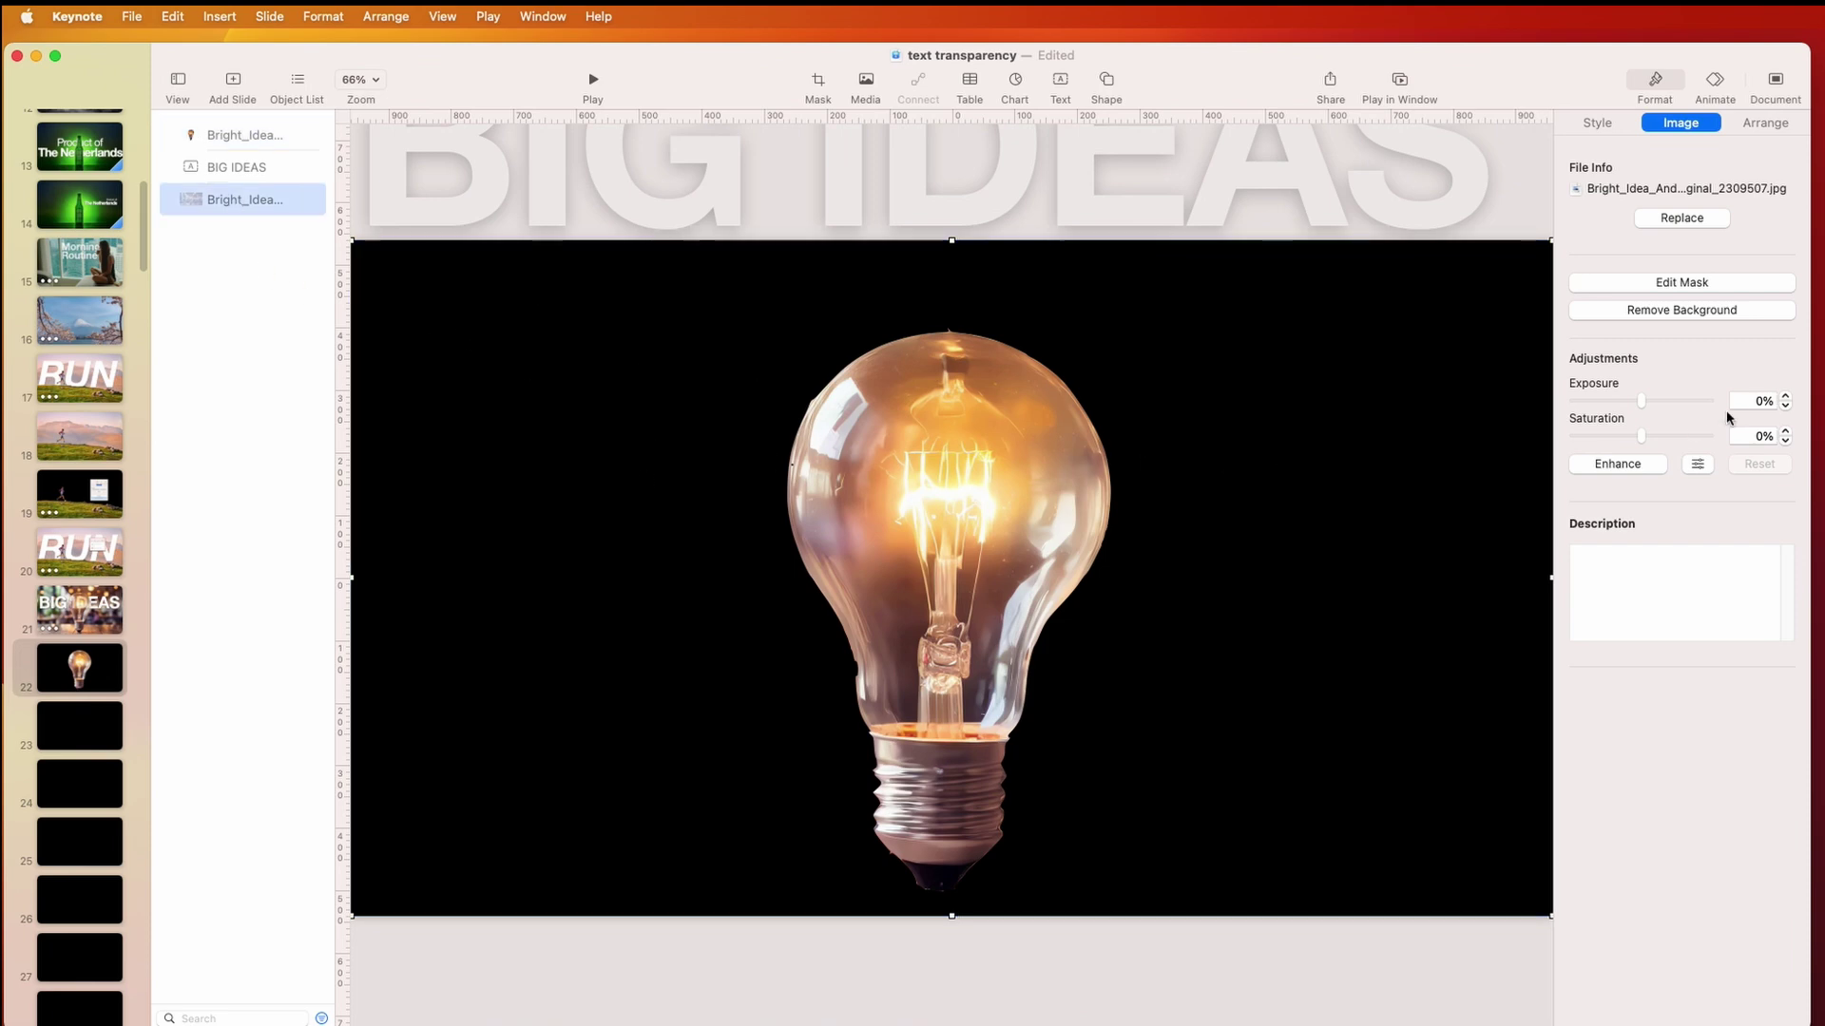
{"action": "left_click", "coordinate": [1596, 123]}
Set the bottom photo to 100% opacity, drag BIG IDEAS to mid-slide, and set the cut-out to 66%
{"action": "left_click_drag", "start_coordinate": [1575, 555], "coordinate": [1711, 555]}
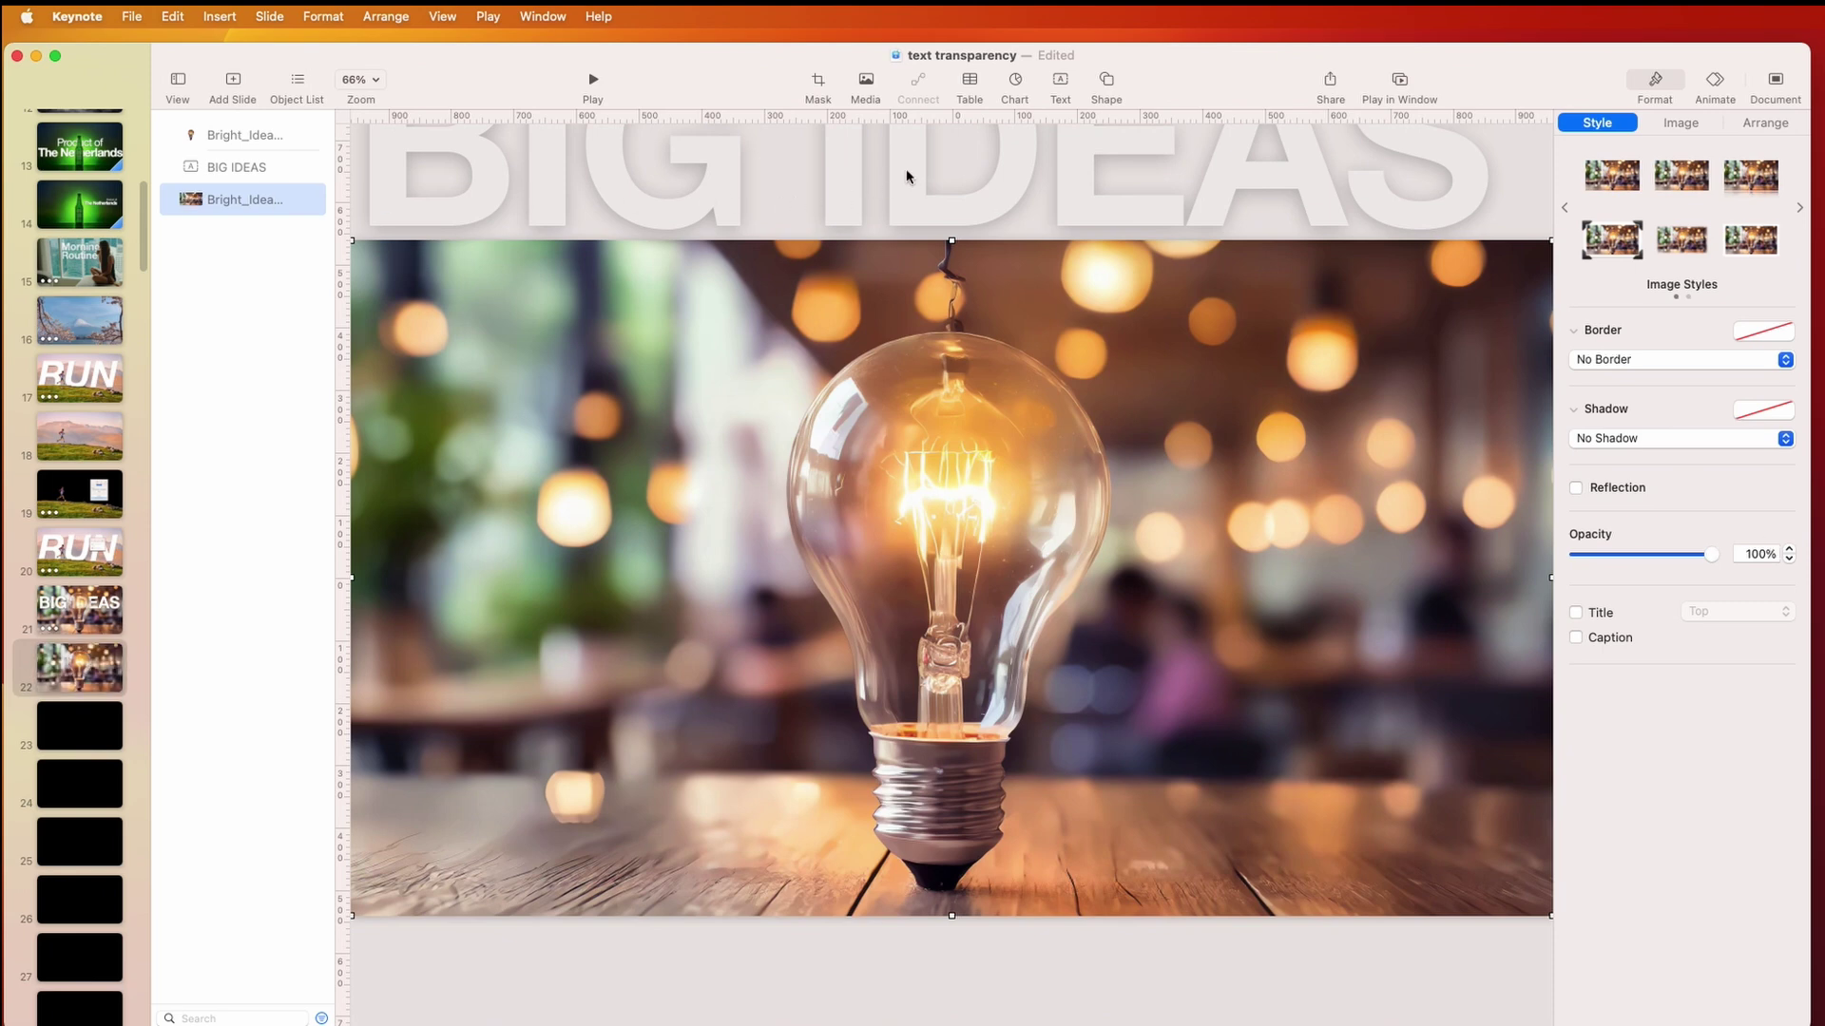
{"action": "left_click_drag", "start_coordinate": [905, 171], "coordinate": [916, 494]}
{"action": "left_click", "coordinate": [960, 665]}
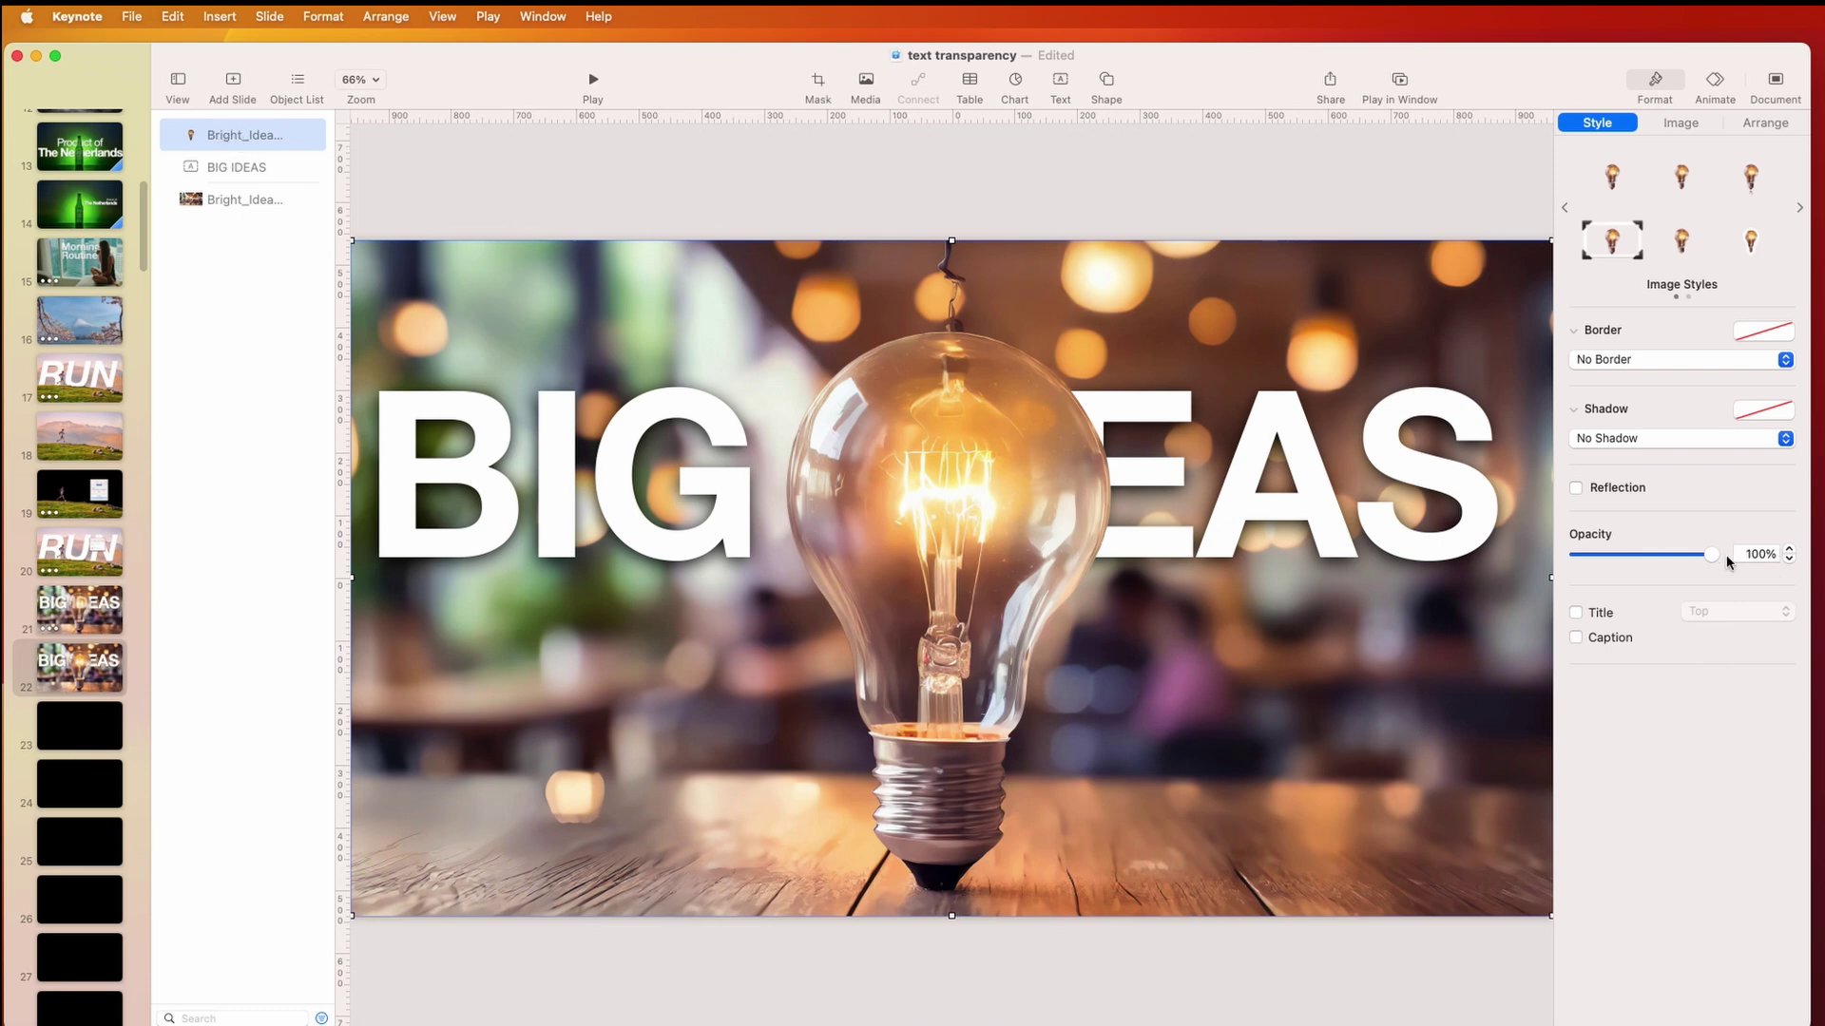
{"action": "left_click_drag", "start_coordinate": [1711, 555], "coordinate": [1662, 558]}
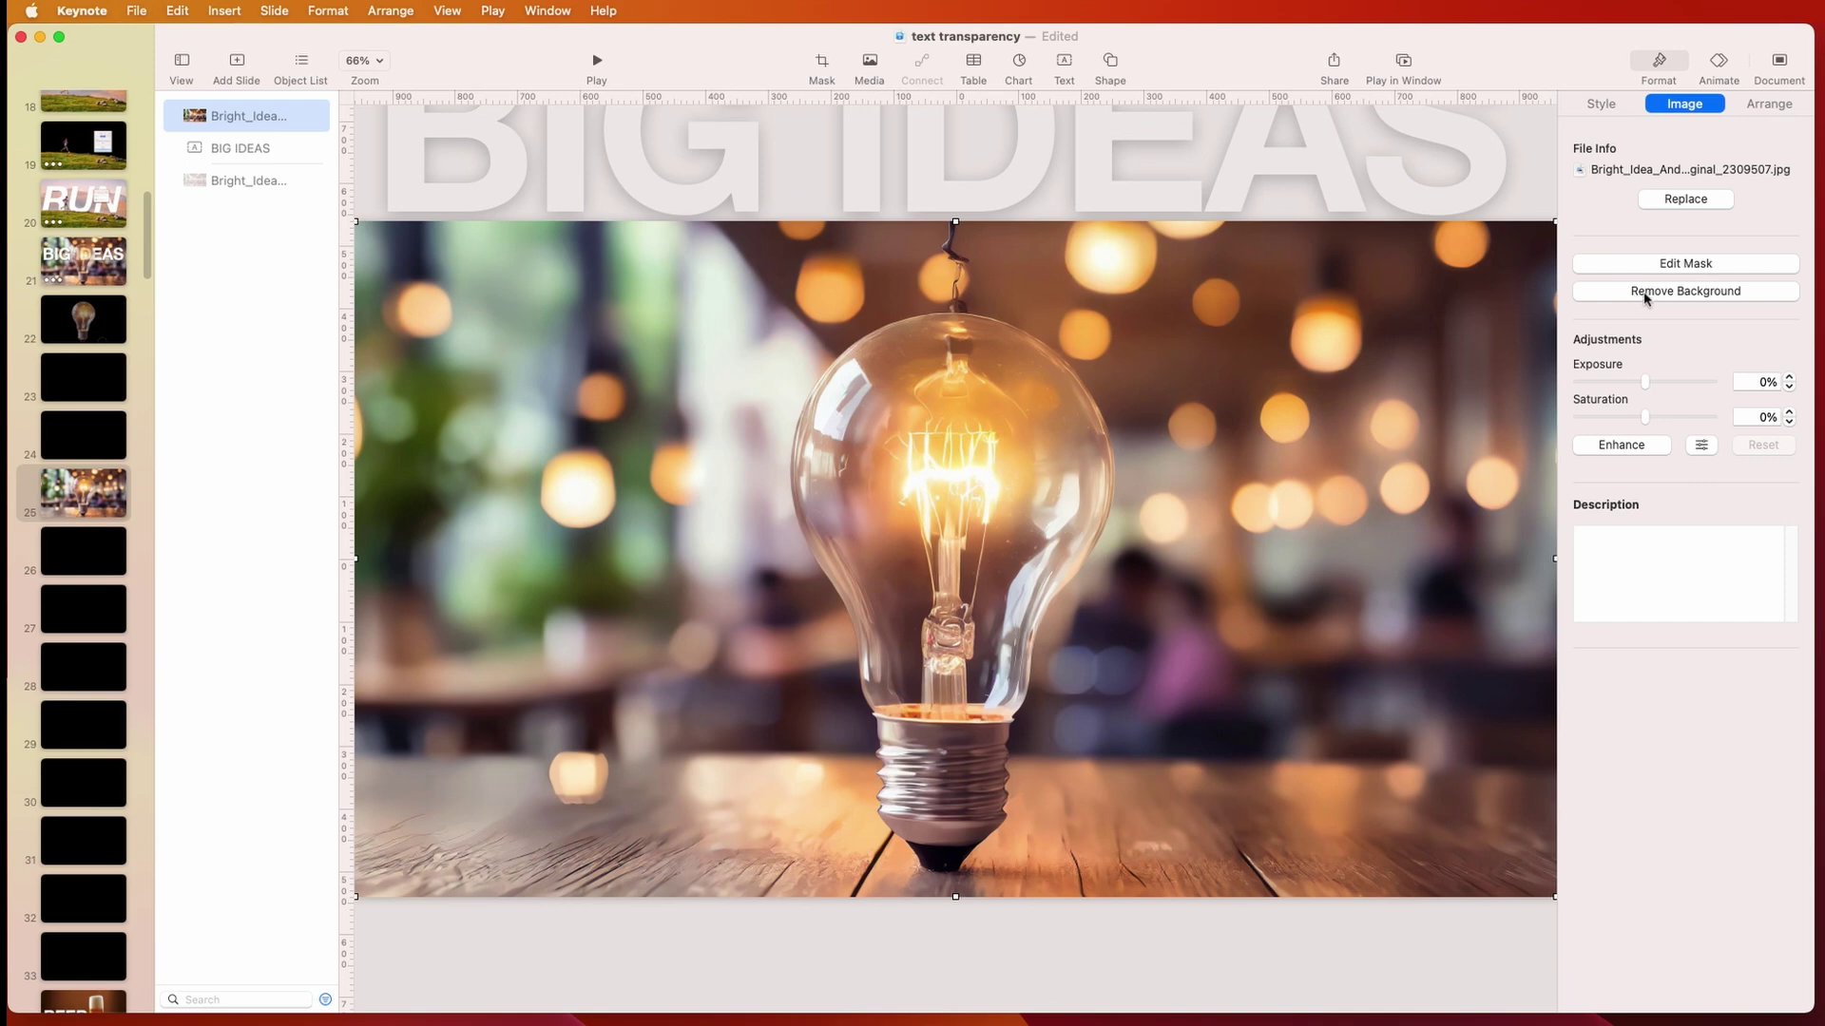
Start a pen path at the bulb's top and place points down its right side to the base
{"action": "left_click", "coordinate": [1113, 63]}
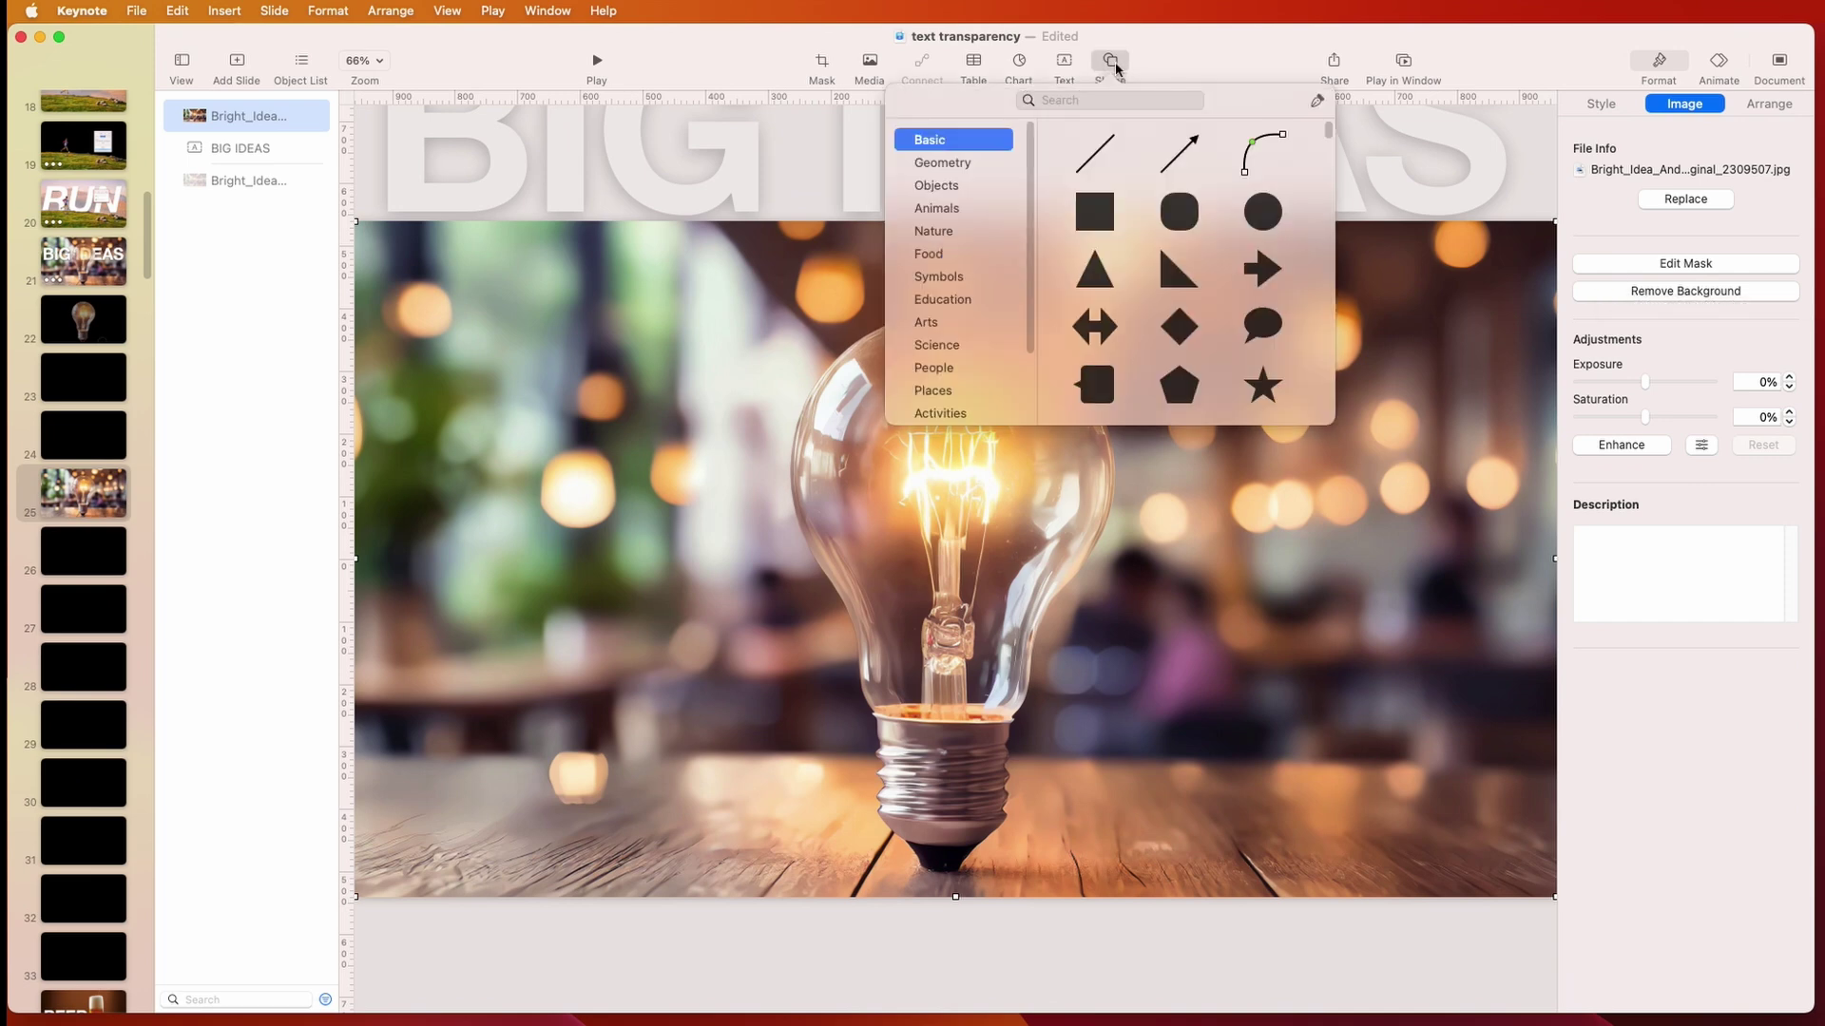
{"action": "left_click", "coordinate": [1316, 100]}
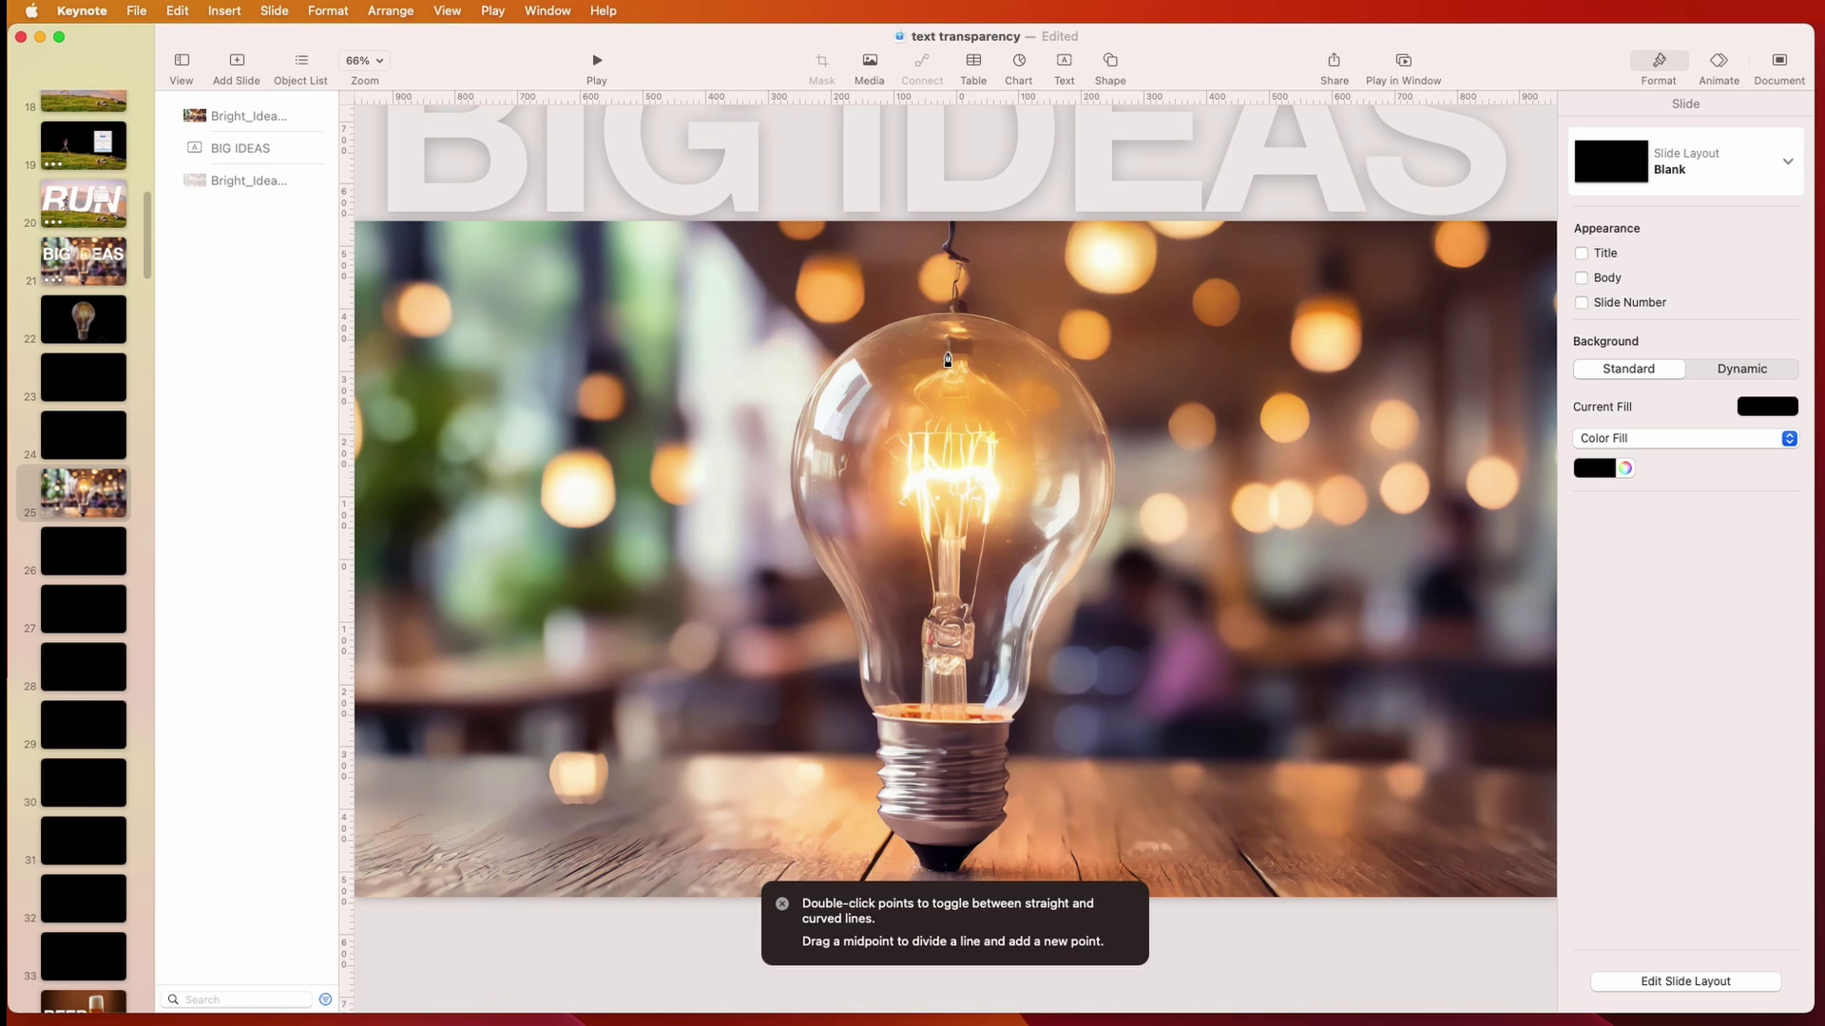
{"action": "left_click", "coordinate": [949, 315]}
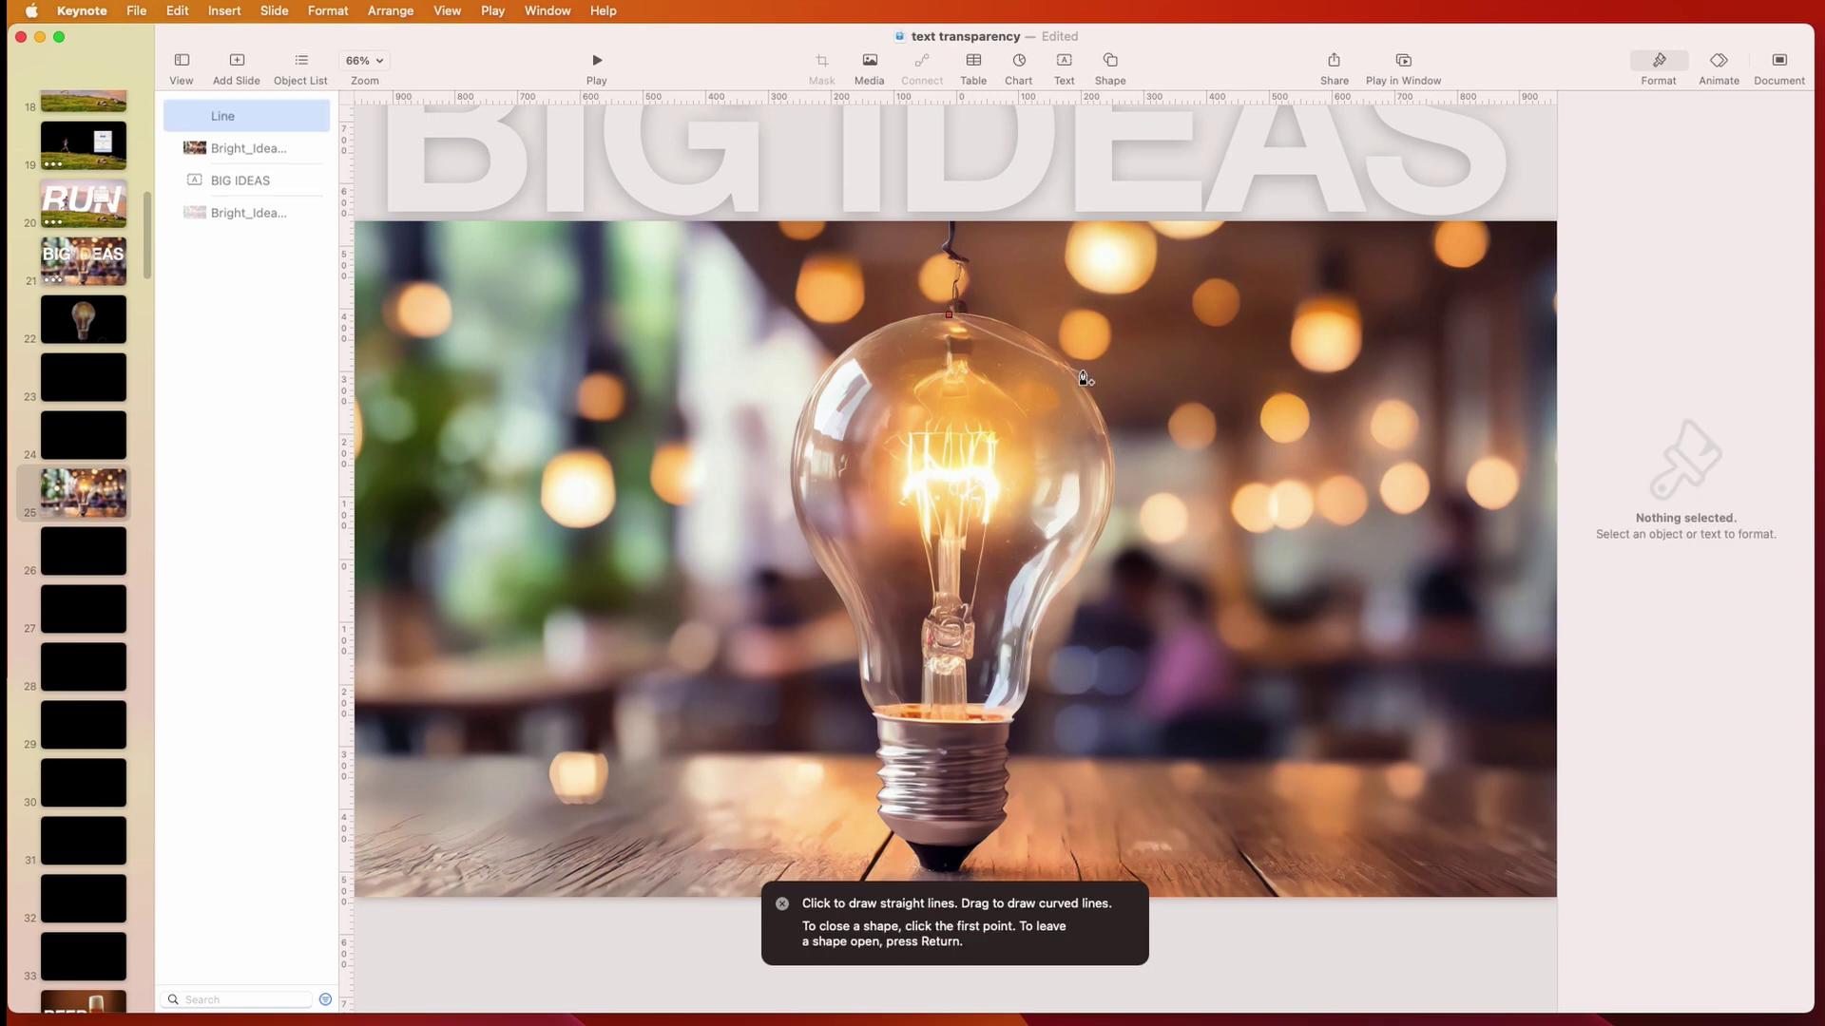
{"action": "left_click", "coordinate": [1088, 392]}
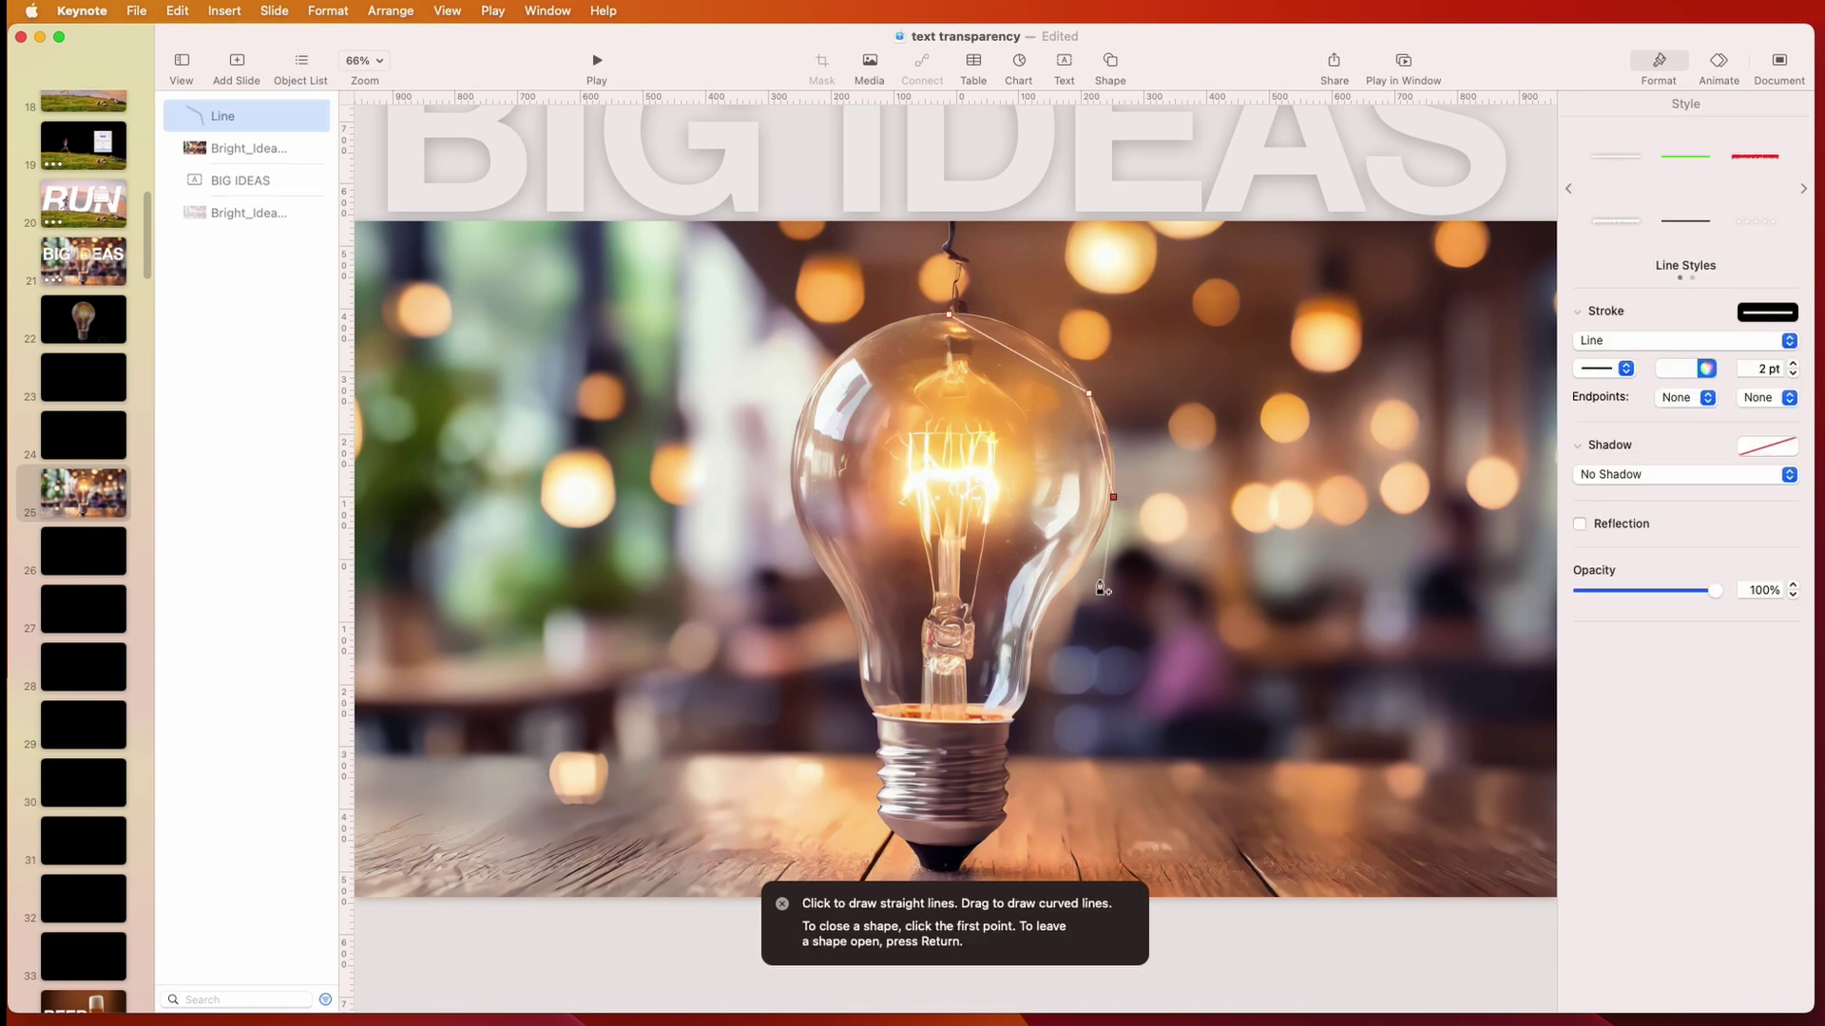
{"action": "left_click", "coordinate": [1067, 586]}
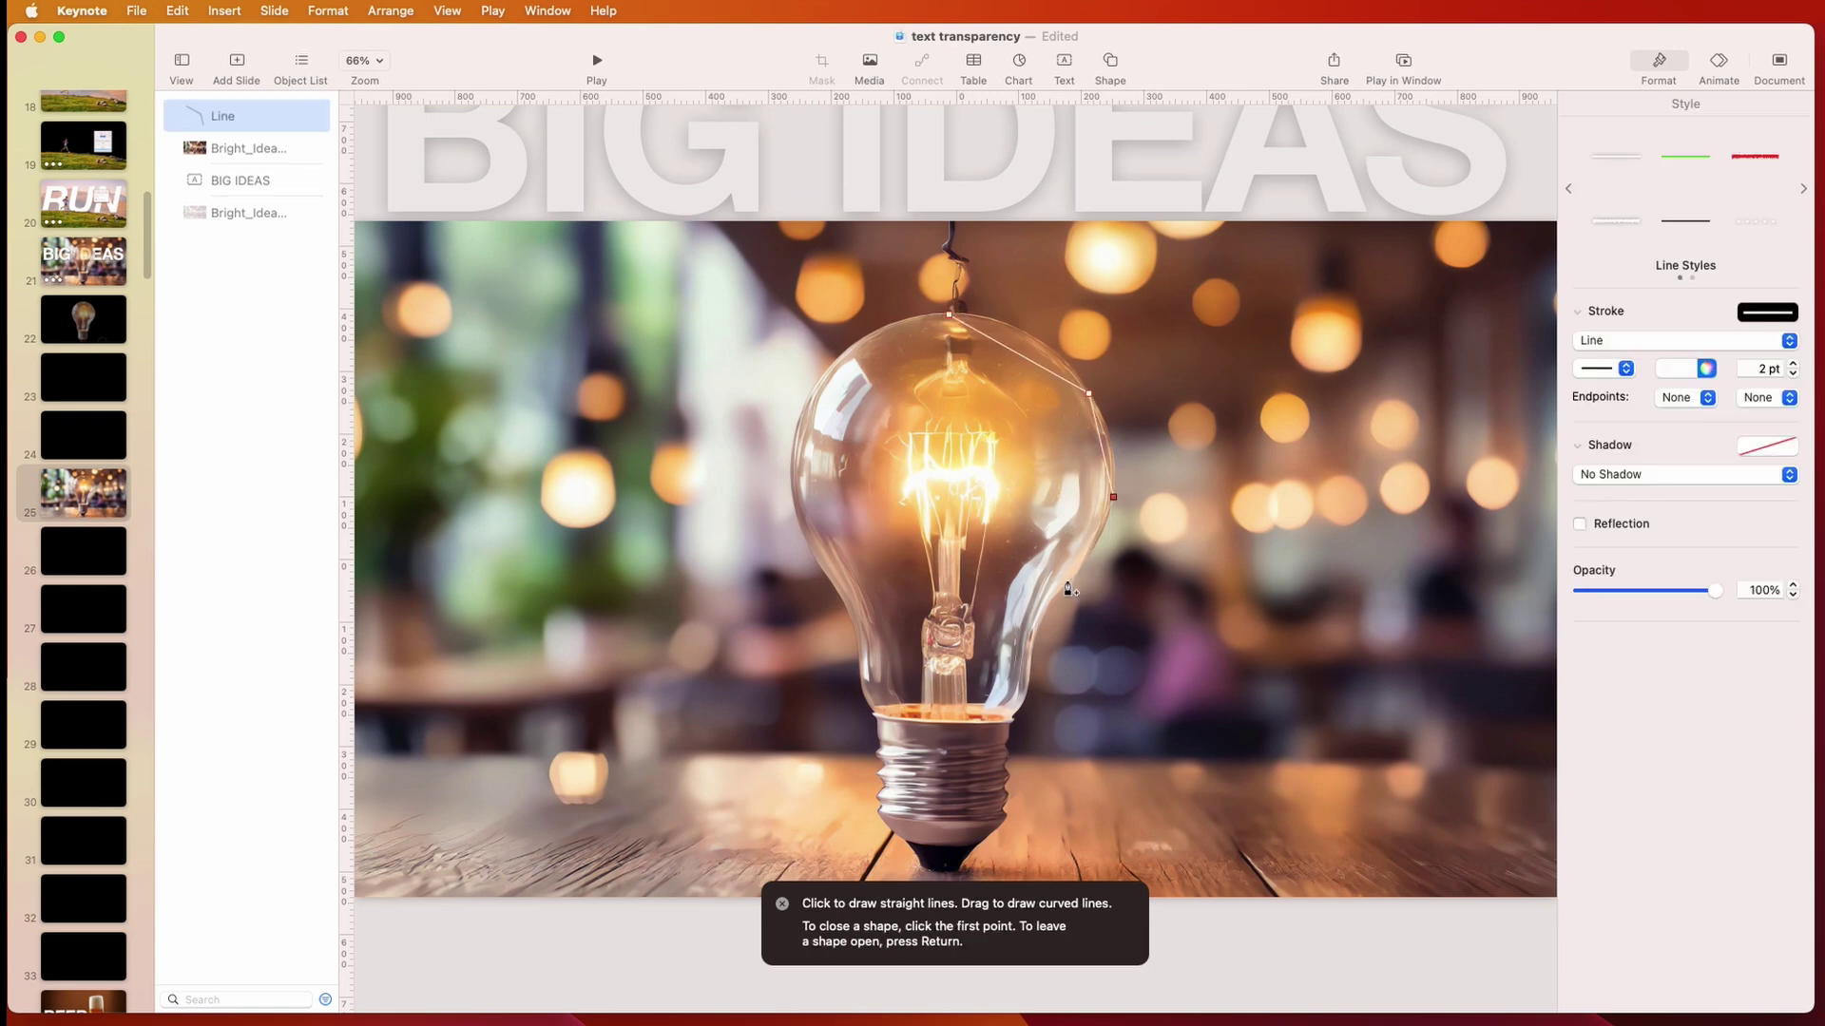
{"action": "left_click", "coordinate": [1037, 625]}
{"action": "left_click", "coordinate": [1030, 683]}
{"action": "left_click", "coordinate": [1016, 714]}
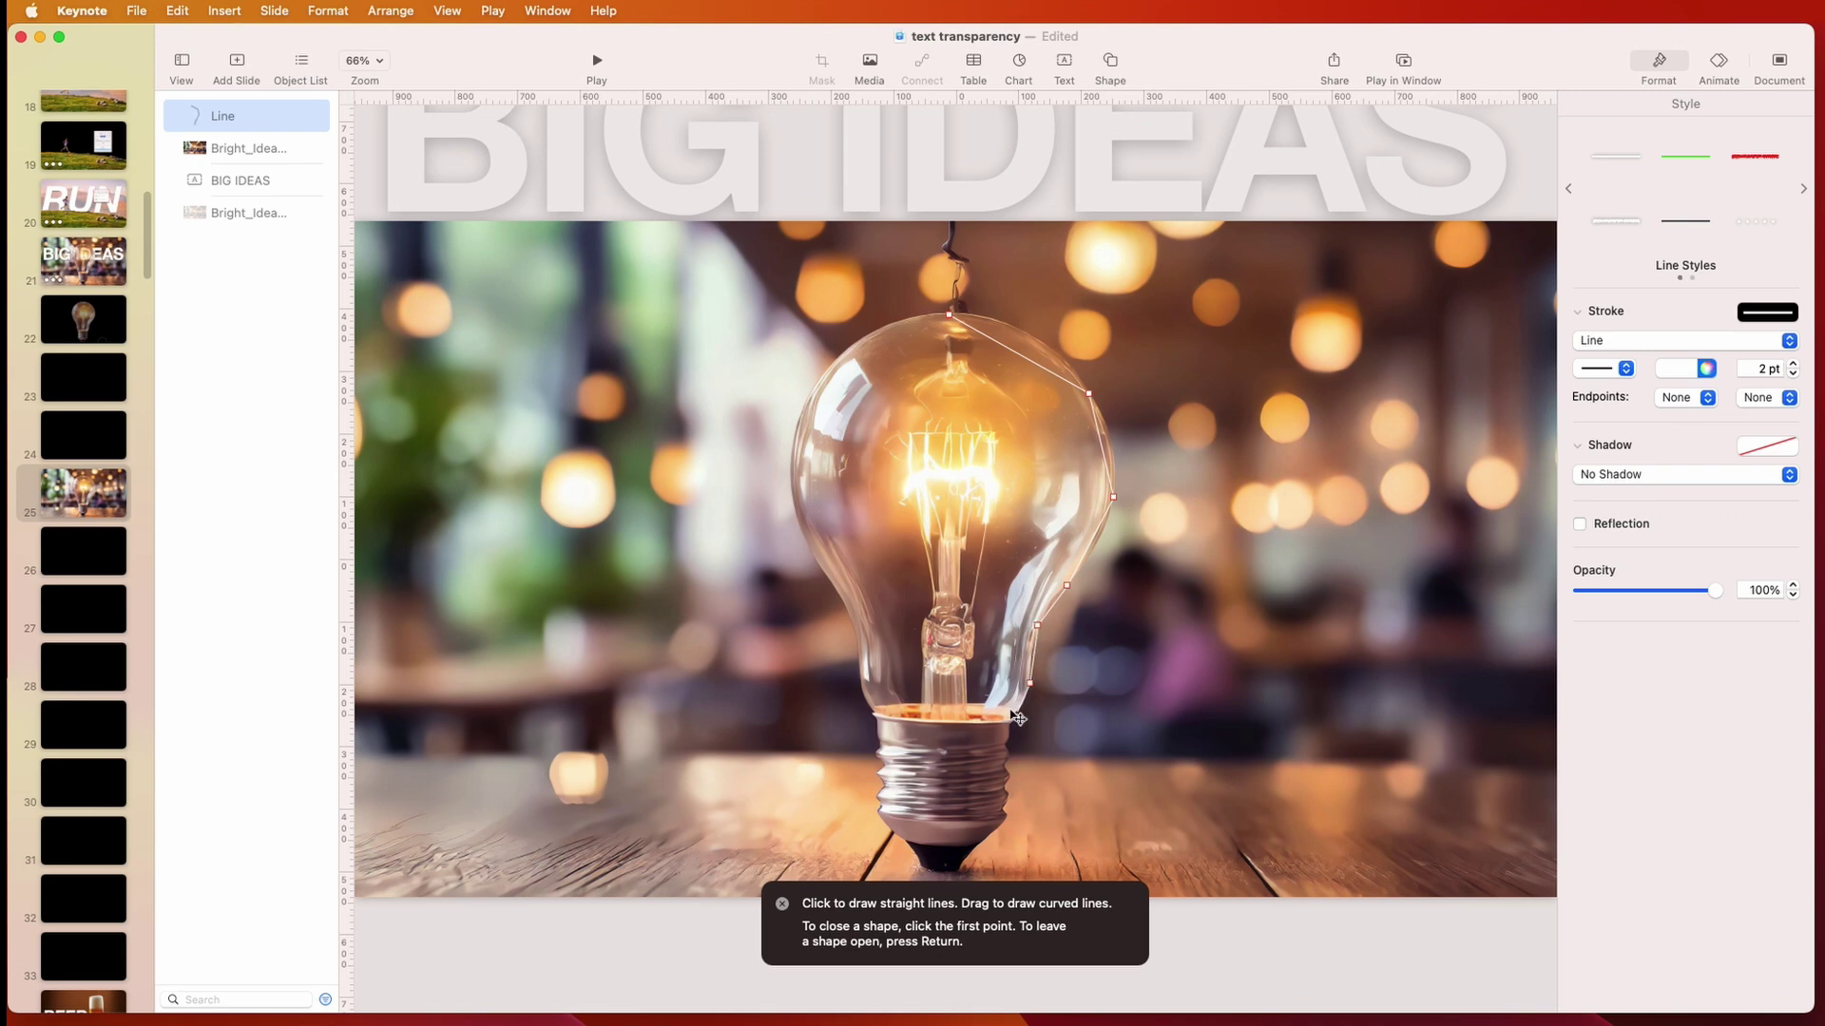
Trace the outline across the base and up the bulb's left side, closing it at the top
{"action": "left_click", "coordinate": [871, 712]}
{"action": "left_click", "coordinate": [858, 673]}
{"action": "left_click", "coordinate": [853, 624]}
{"action": "left_click", "coordinate": [804, 539]}
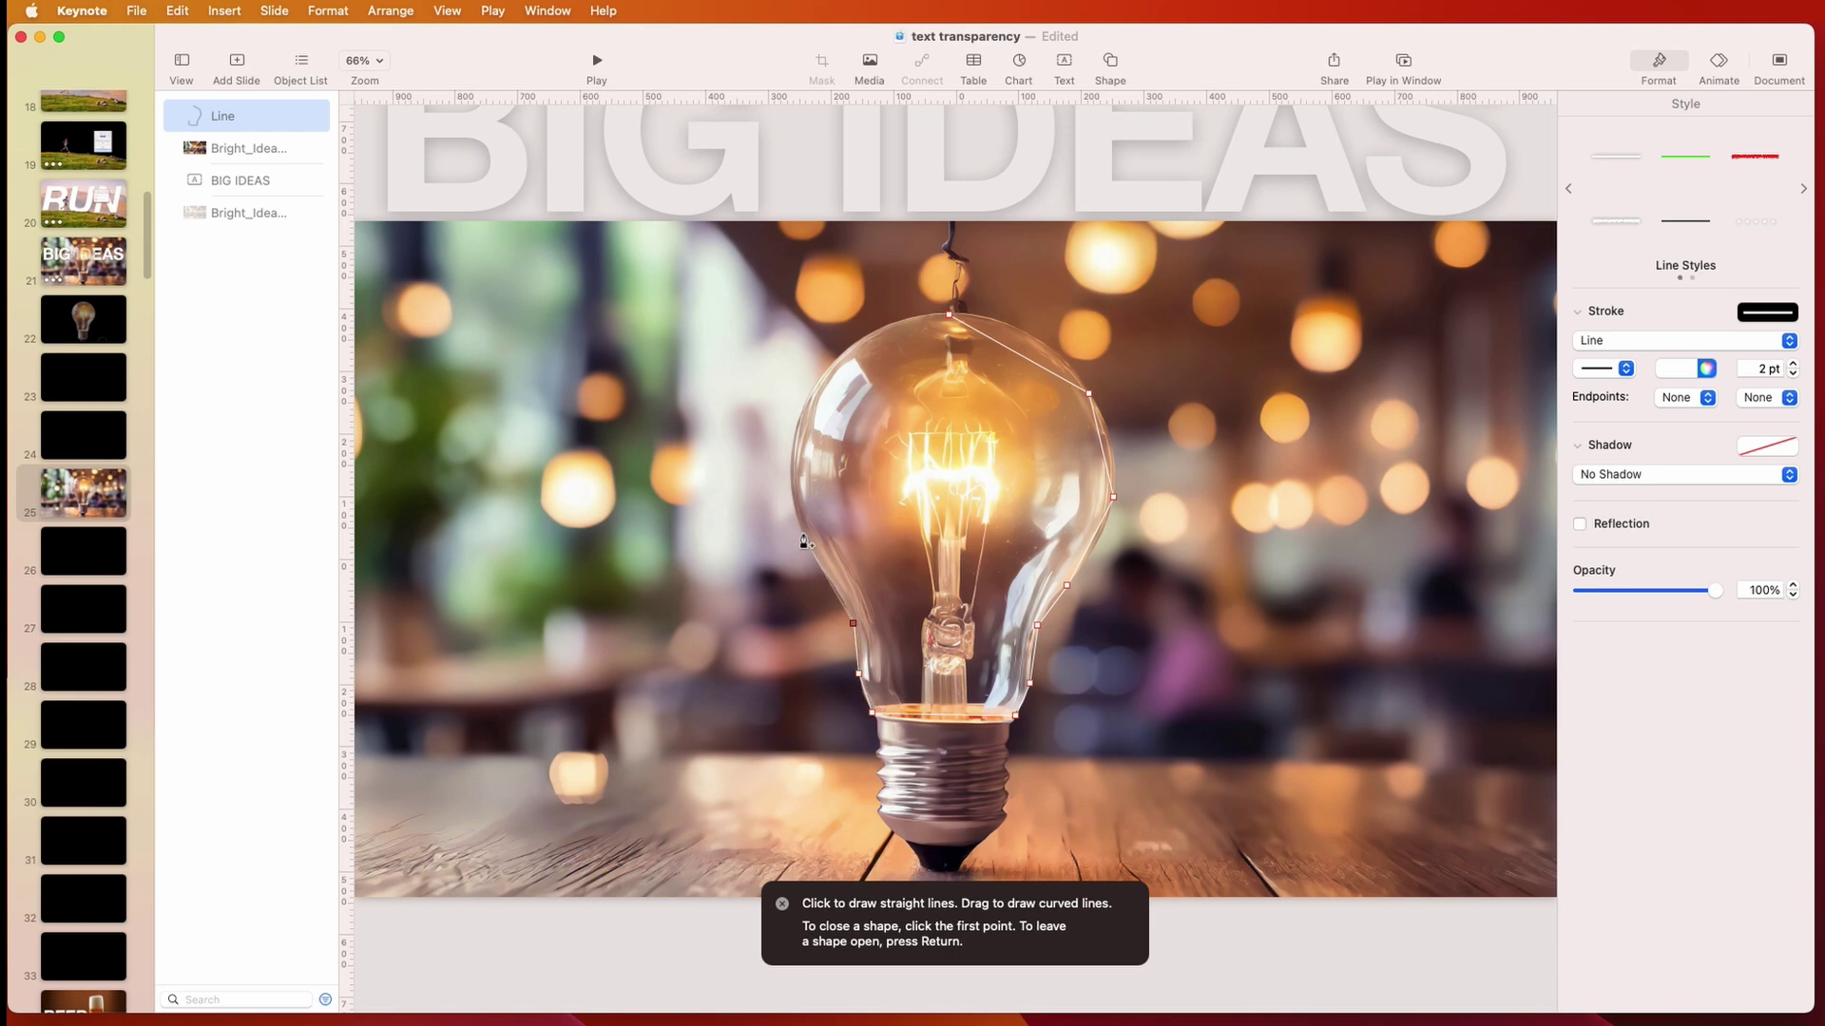
{"action": "left_click", "coordinate": [789, 479]}
{"action": "left_click", "coordinate": [863, 337]}
{"action": "left_click", "coordinate": [949, 315]}
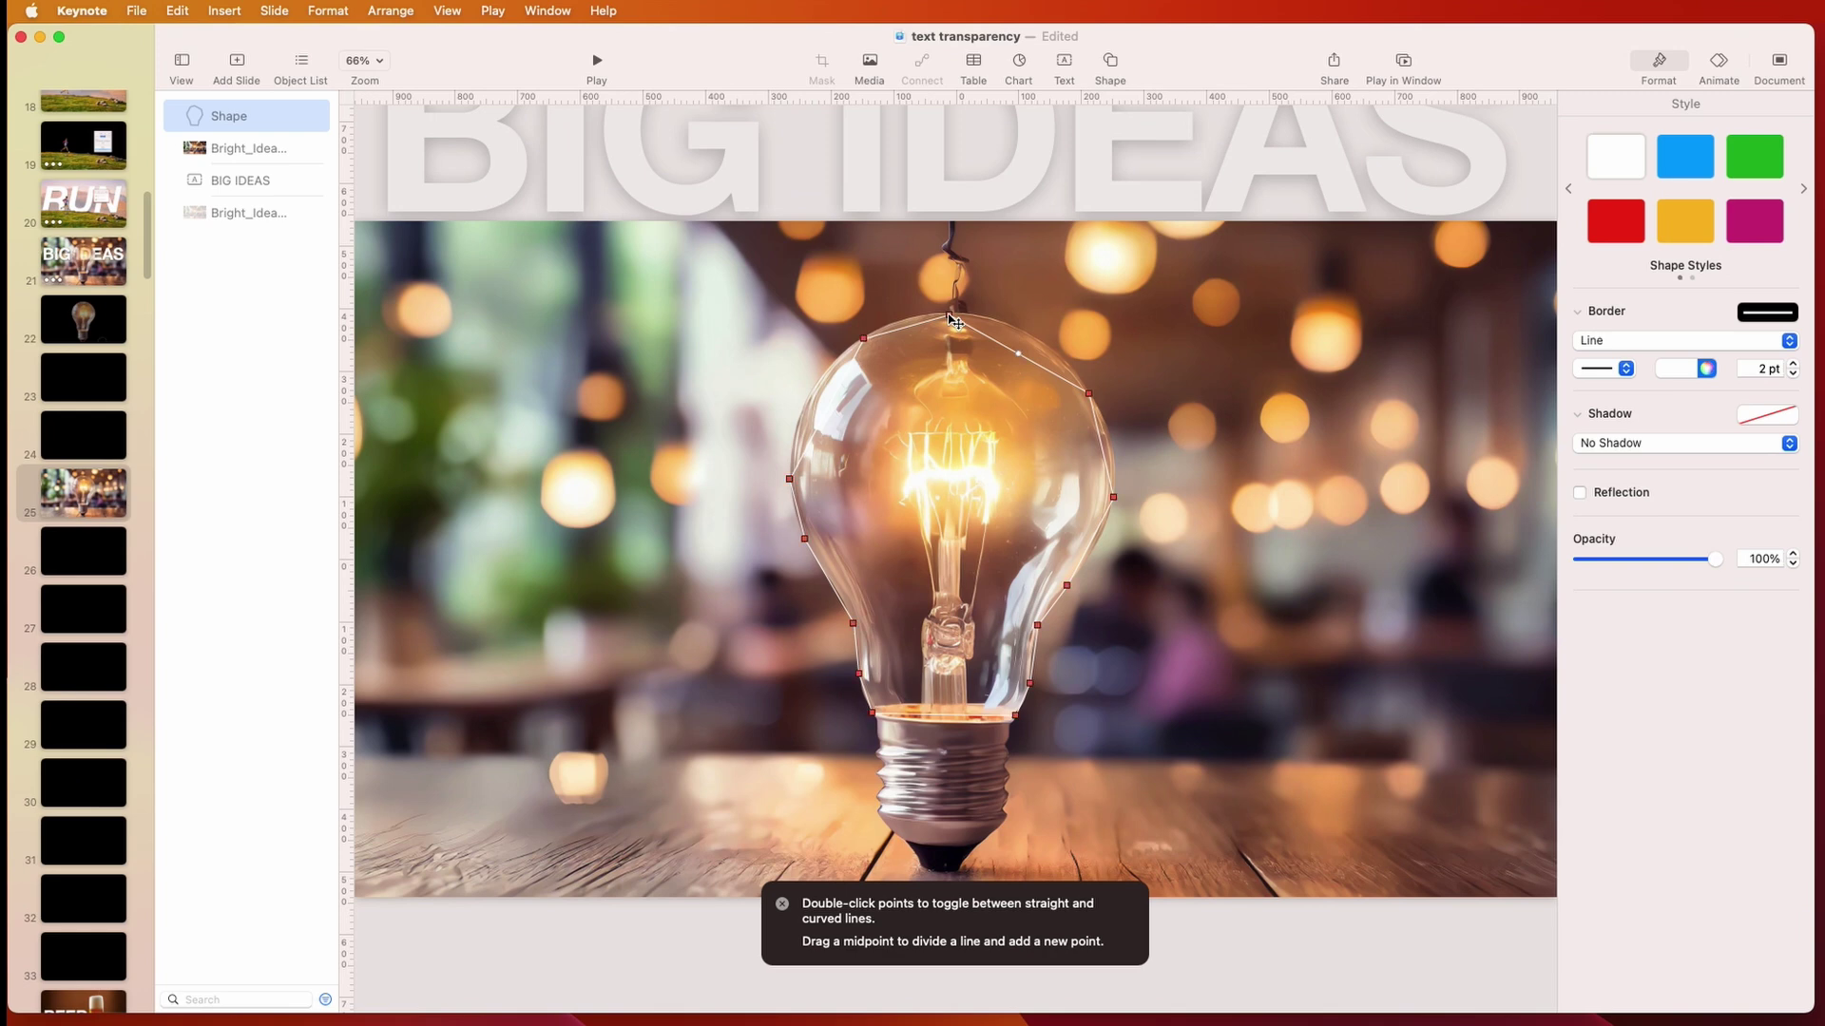
Make the outline's points smooth, finish editing, and select the outline together with the bulb photo
{"action": "right_click", "coordinate": [1071, 384]}
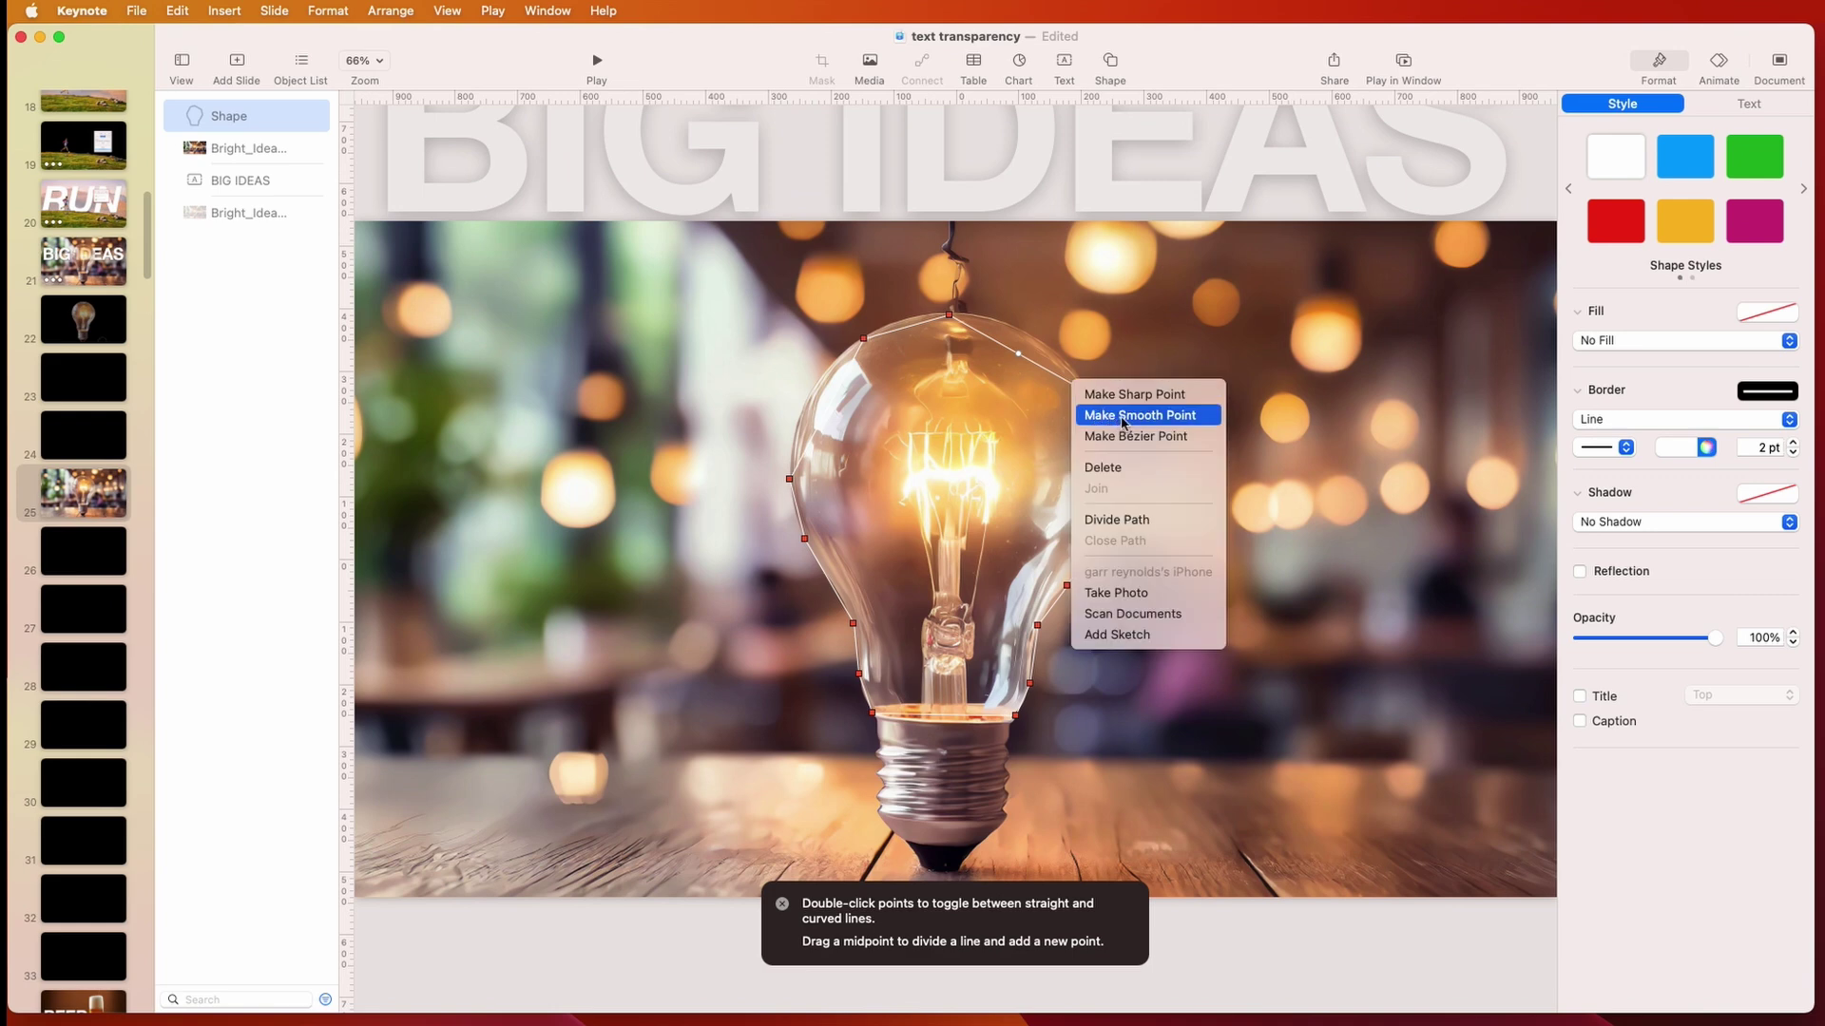
{"action": "left_click", "coordinate": [1122, 423]}
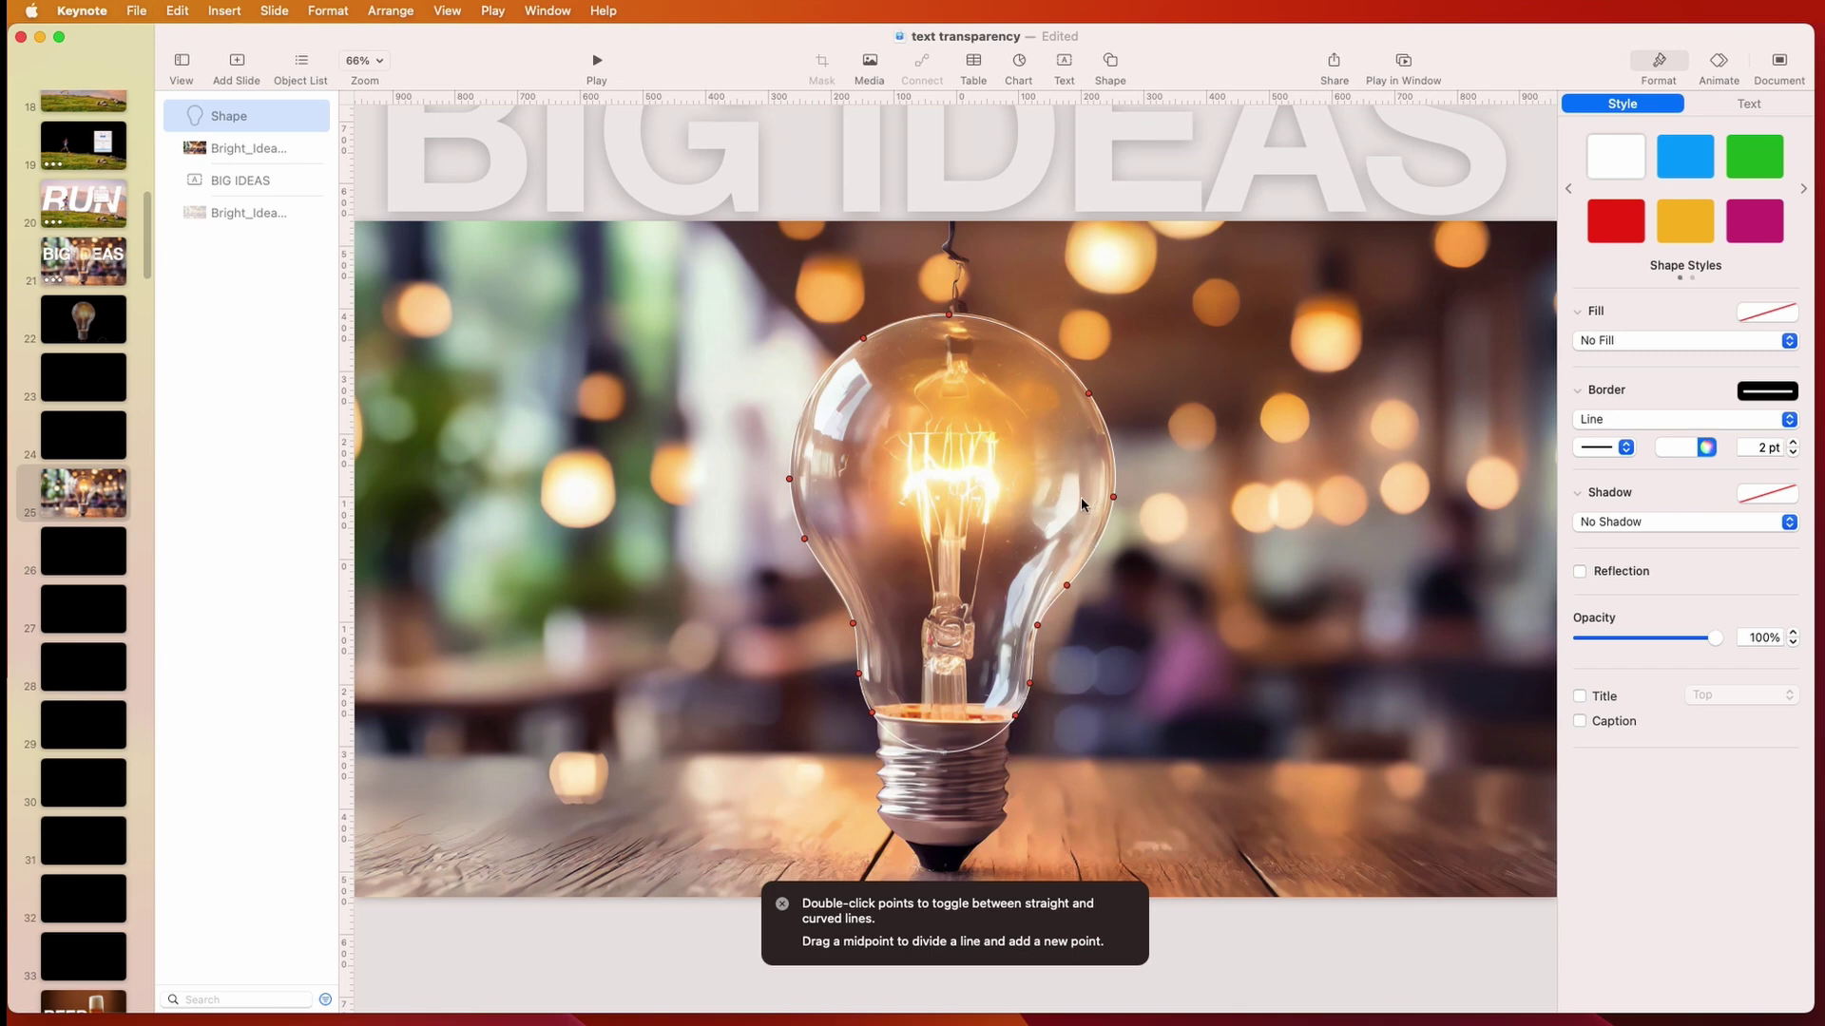
{"action": "left_click", "coordinate": [1104, 431]}
{"action": "left_click", "coordinate": [1105, 431]}
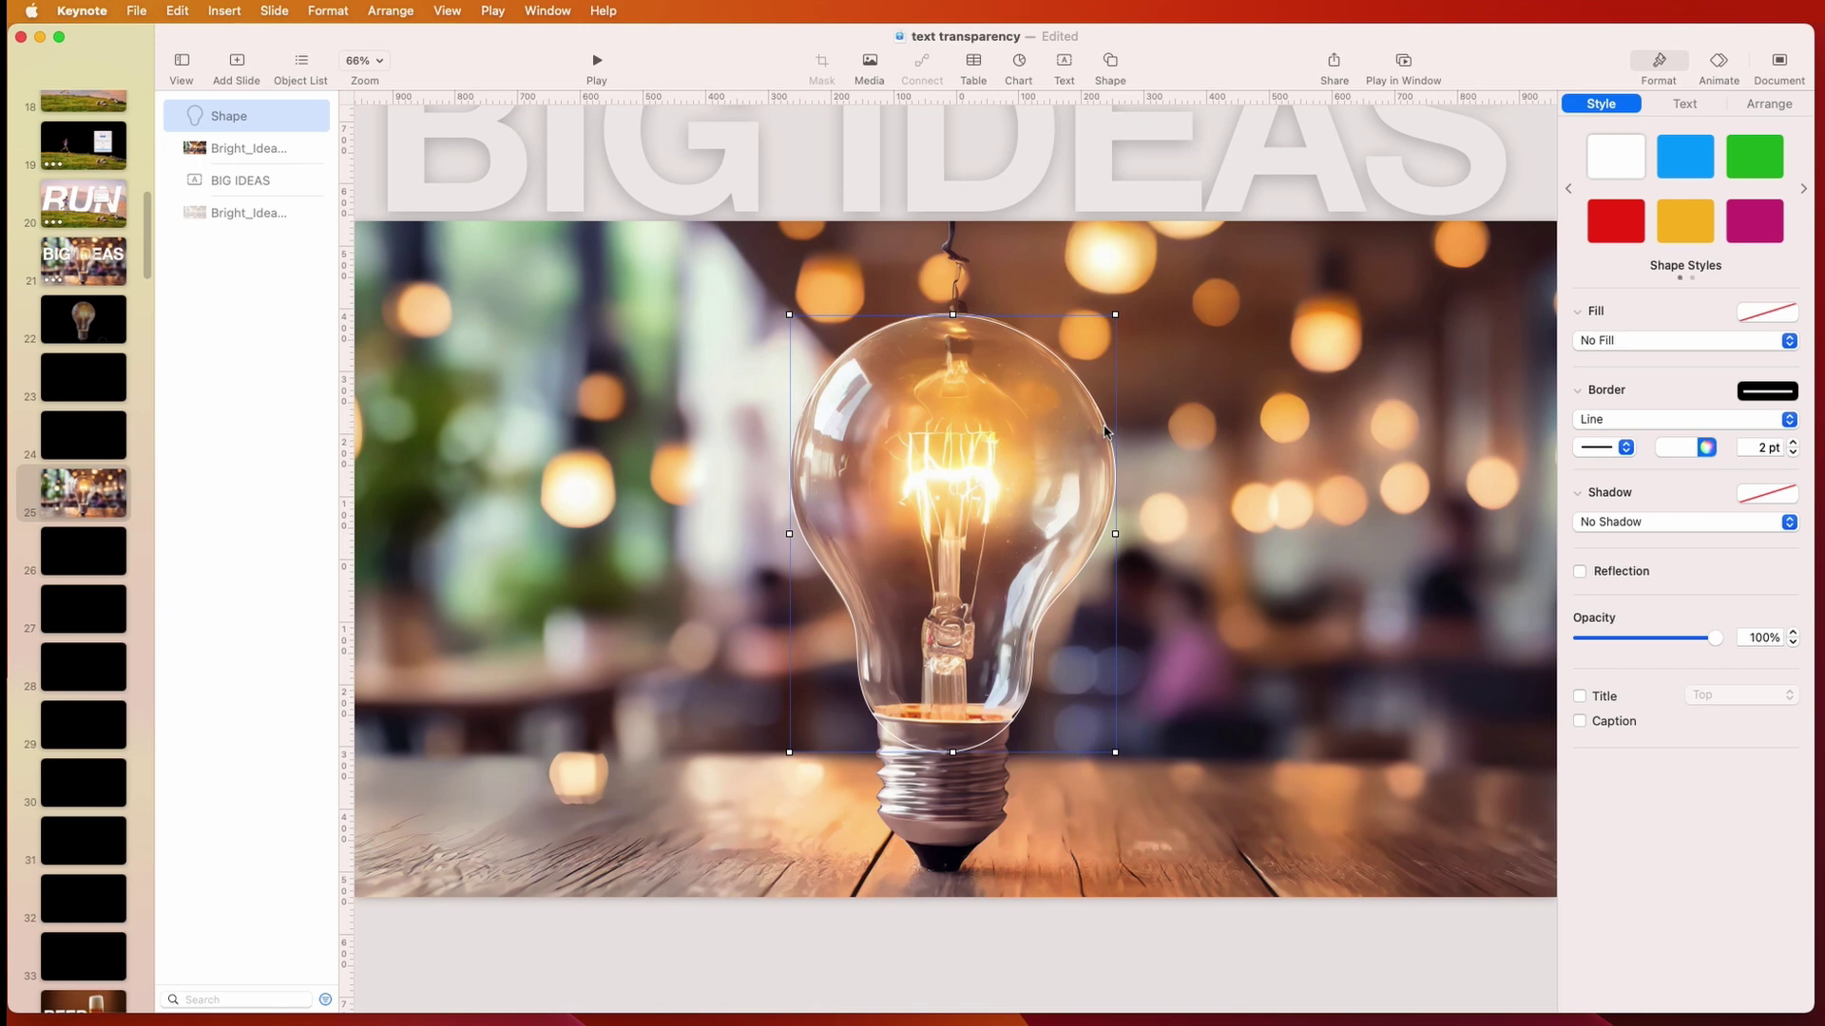
{"action": "left_click", "coordinate": [1210, 434], "text": "shift"}
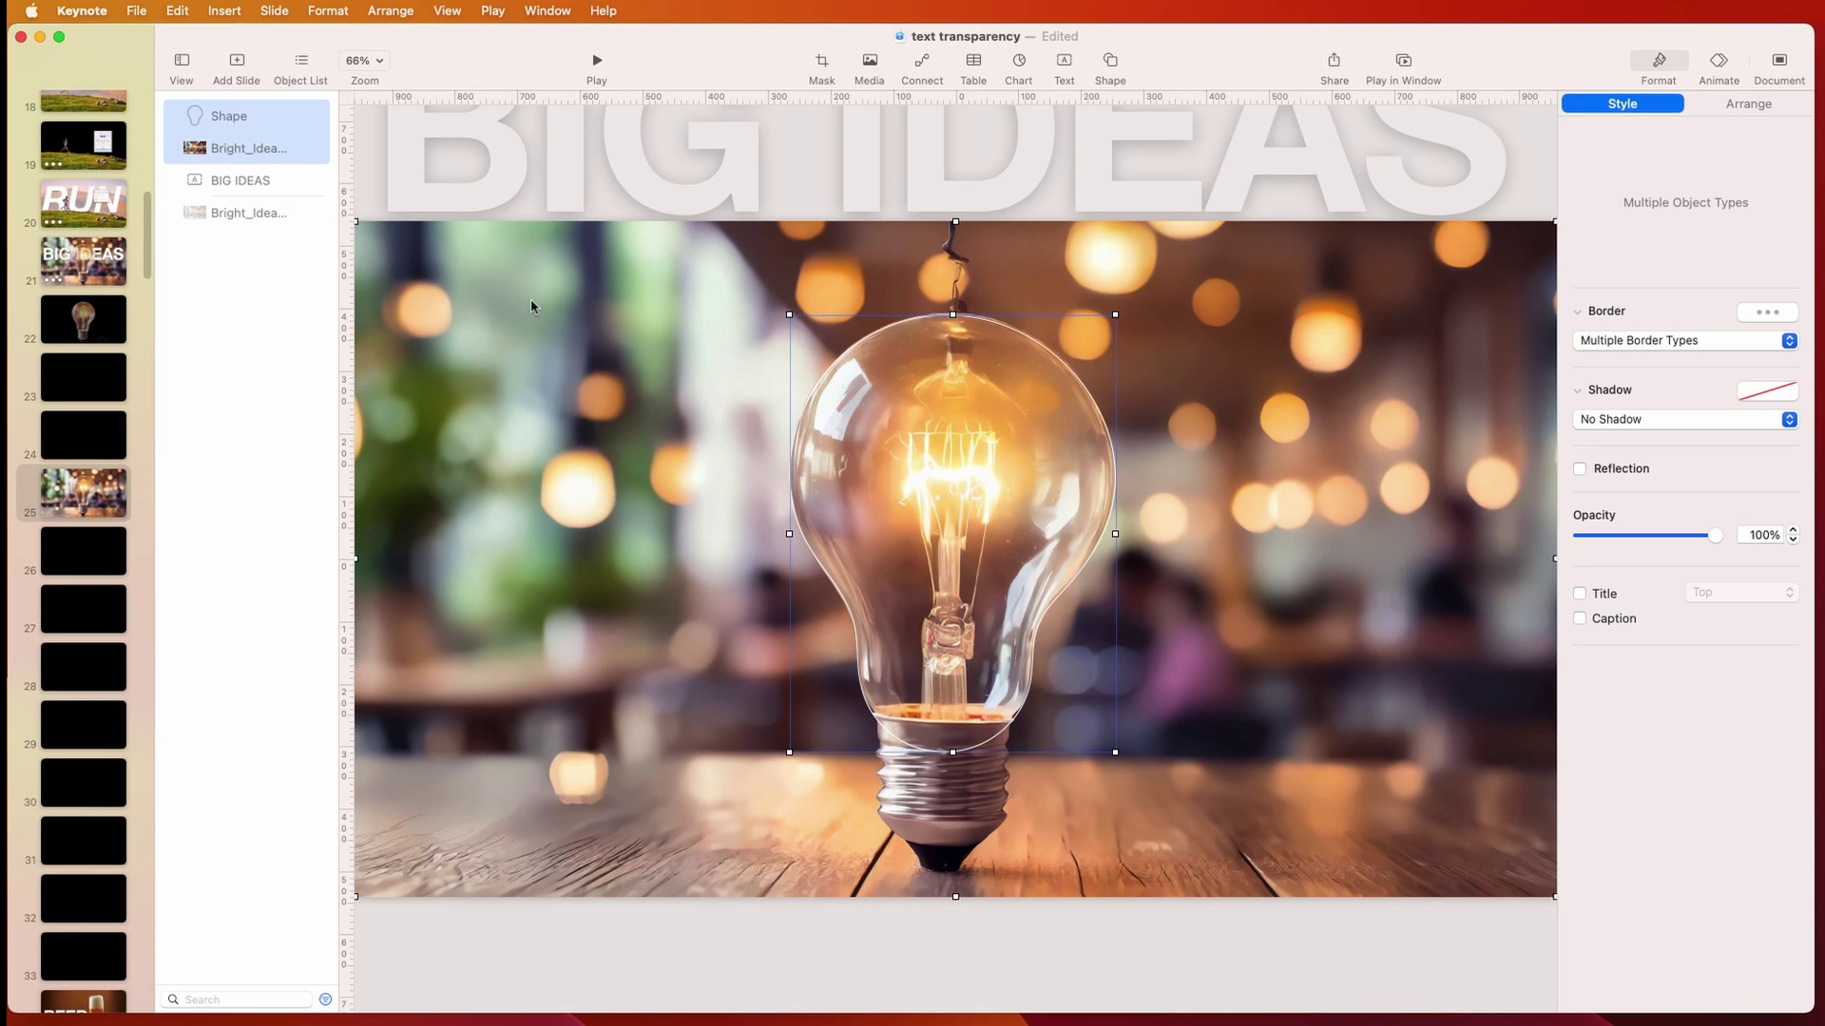
Mask the bulb photo to the traced outline with Format > Image > Mask With Selection
{"action": "left_click", "coordinate": [328, 11]}
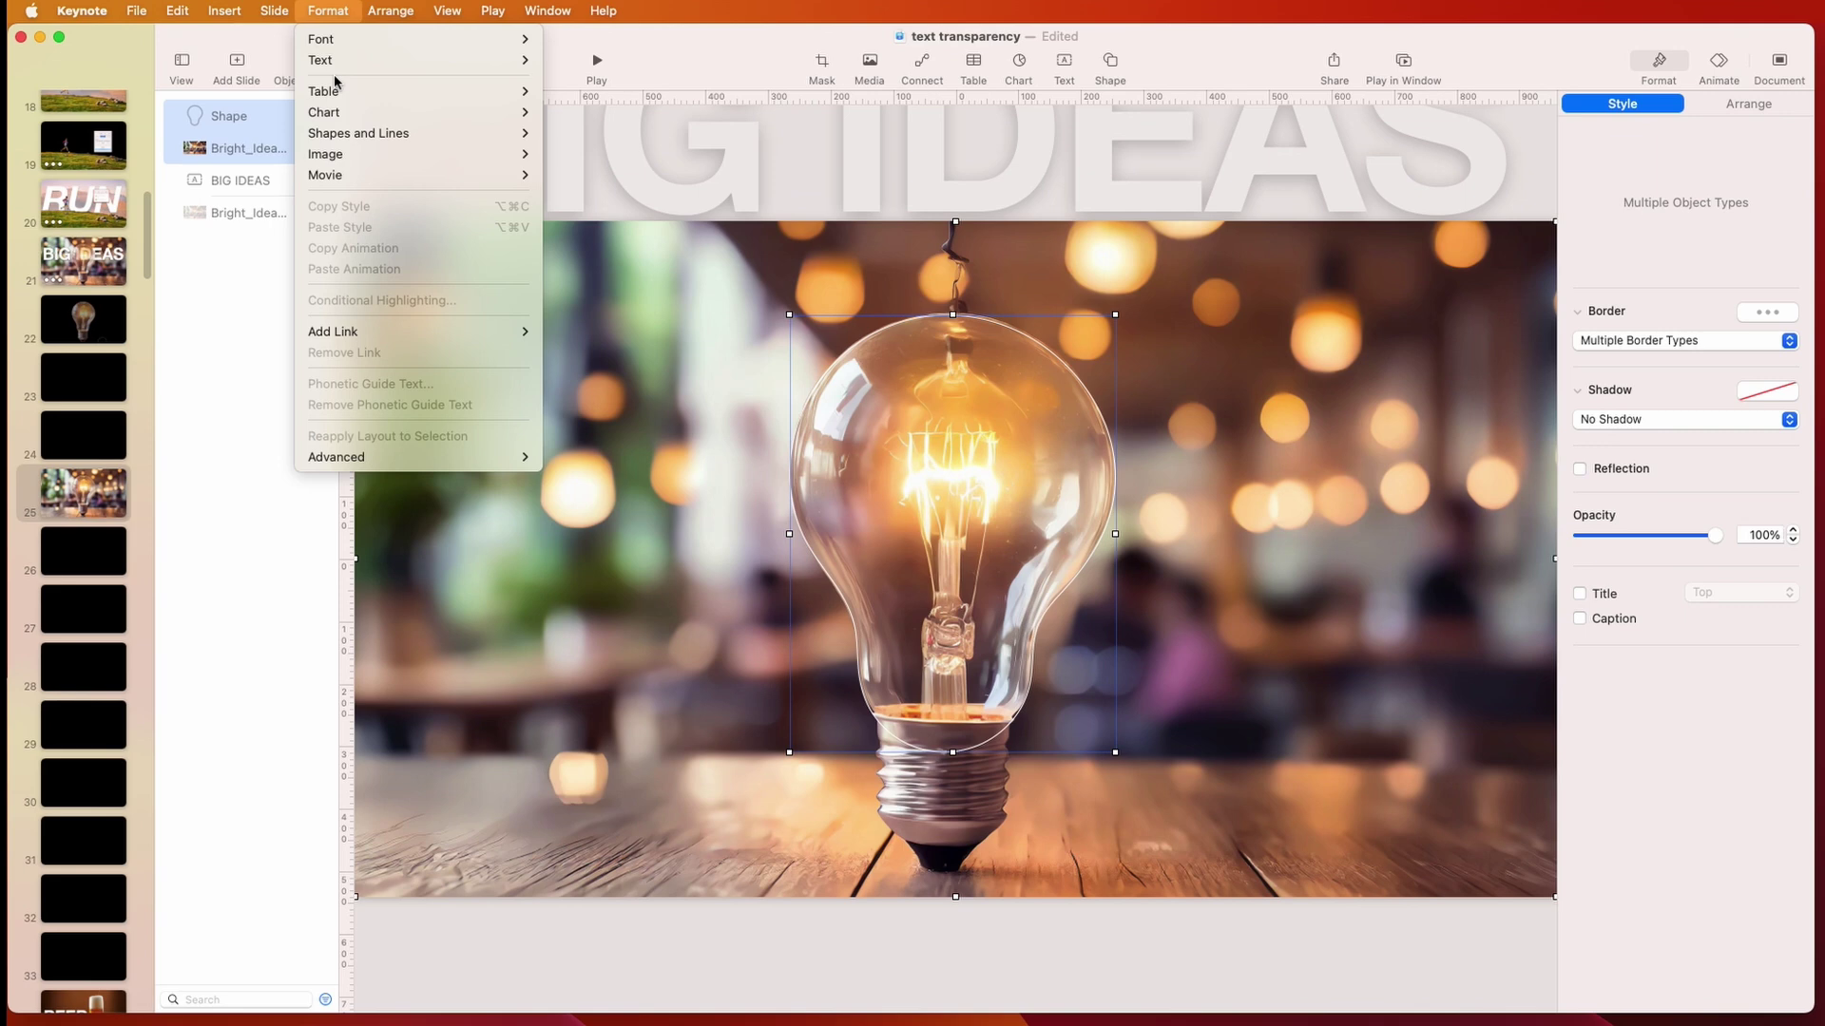
{"action": "mouse_move", "coordinate": [347, 136]}
{"action": "mouse_move", "coordinate": [521, 154]}
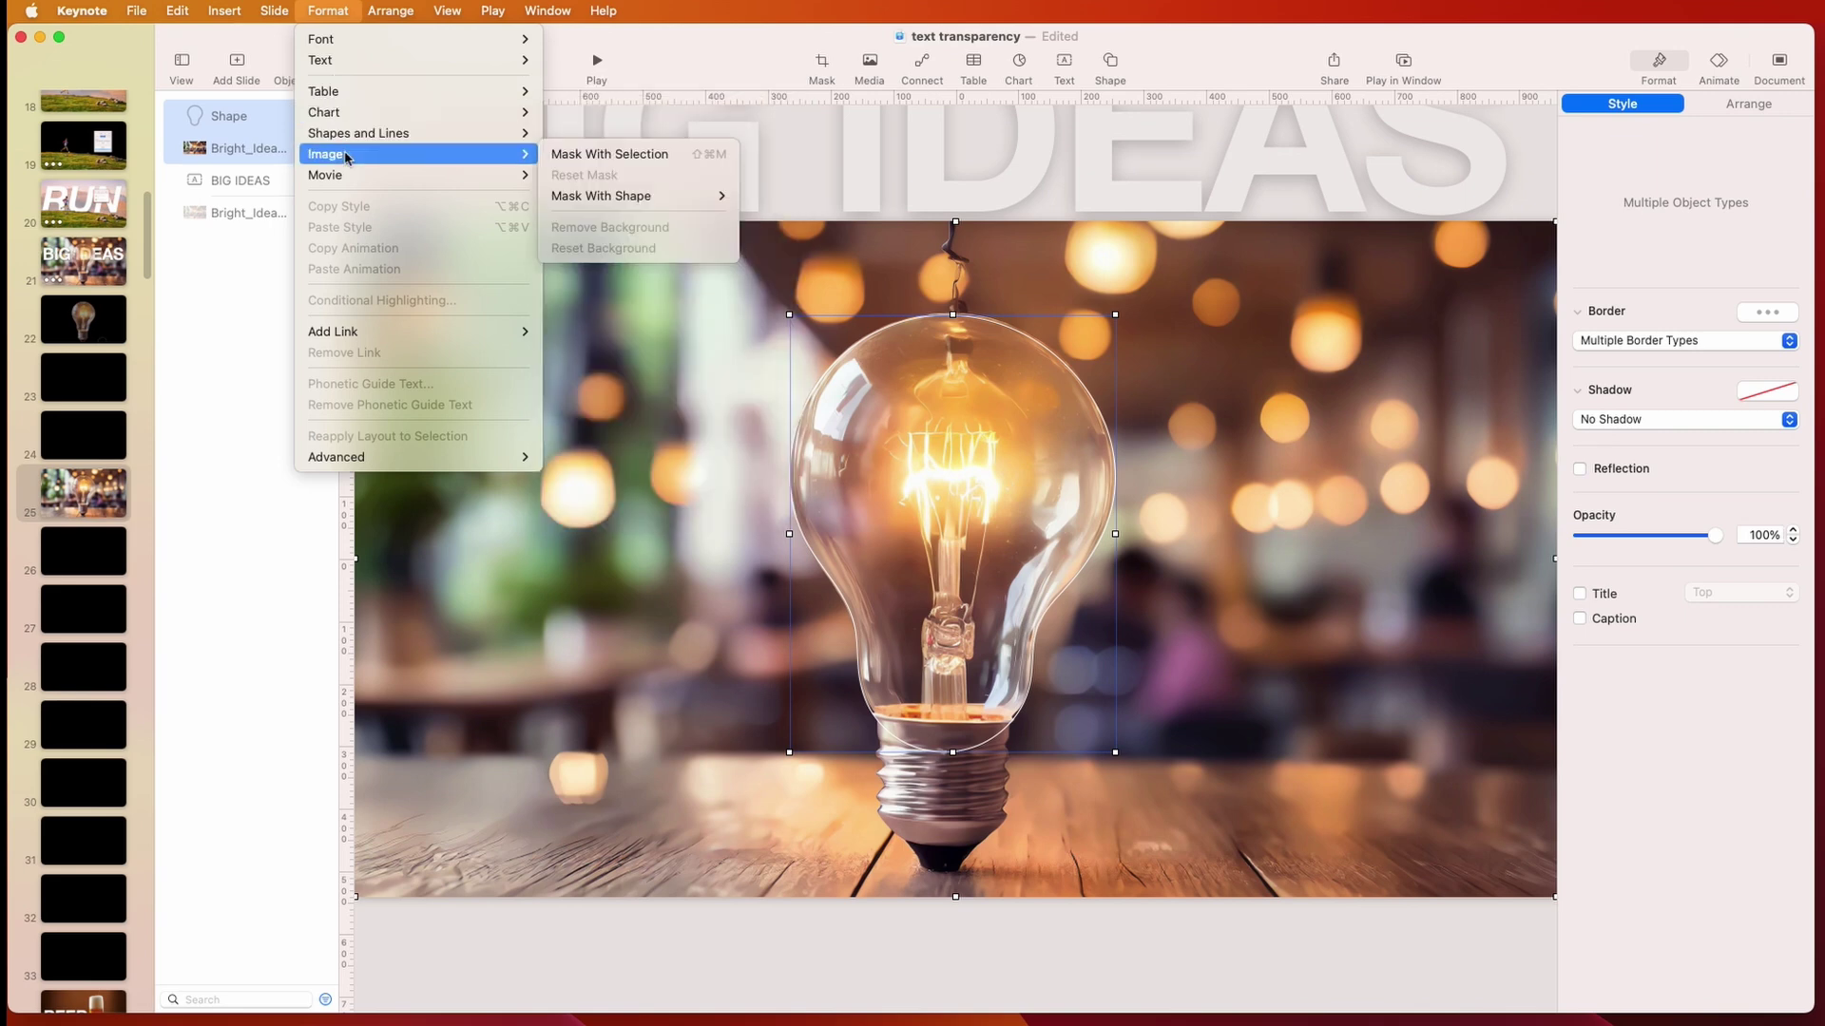
{"action": "left_click", "coordinate": [590, 155]}
{"action": "left_click", "coordinate": [1057, 788]}
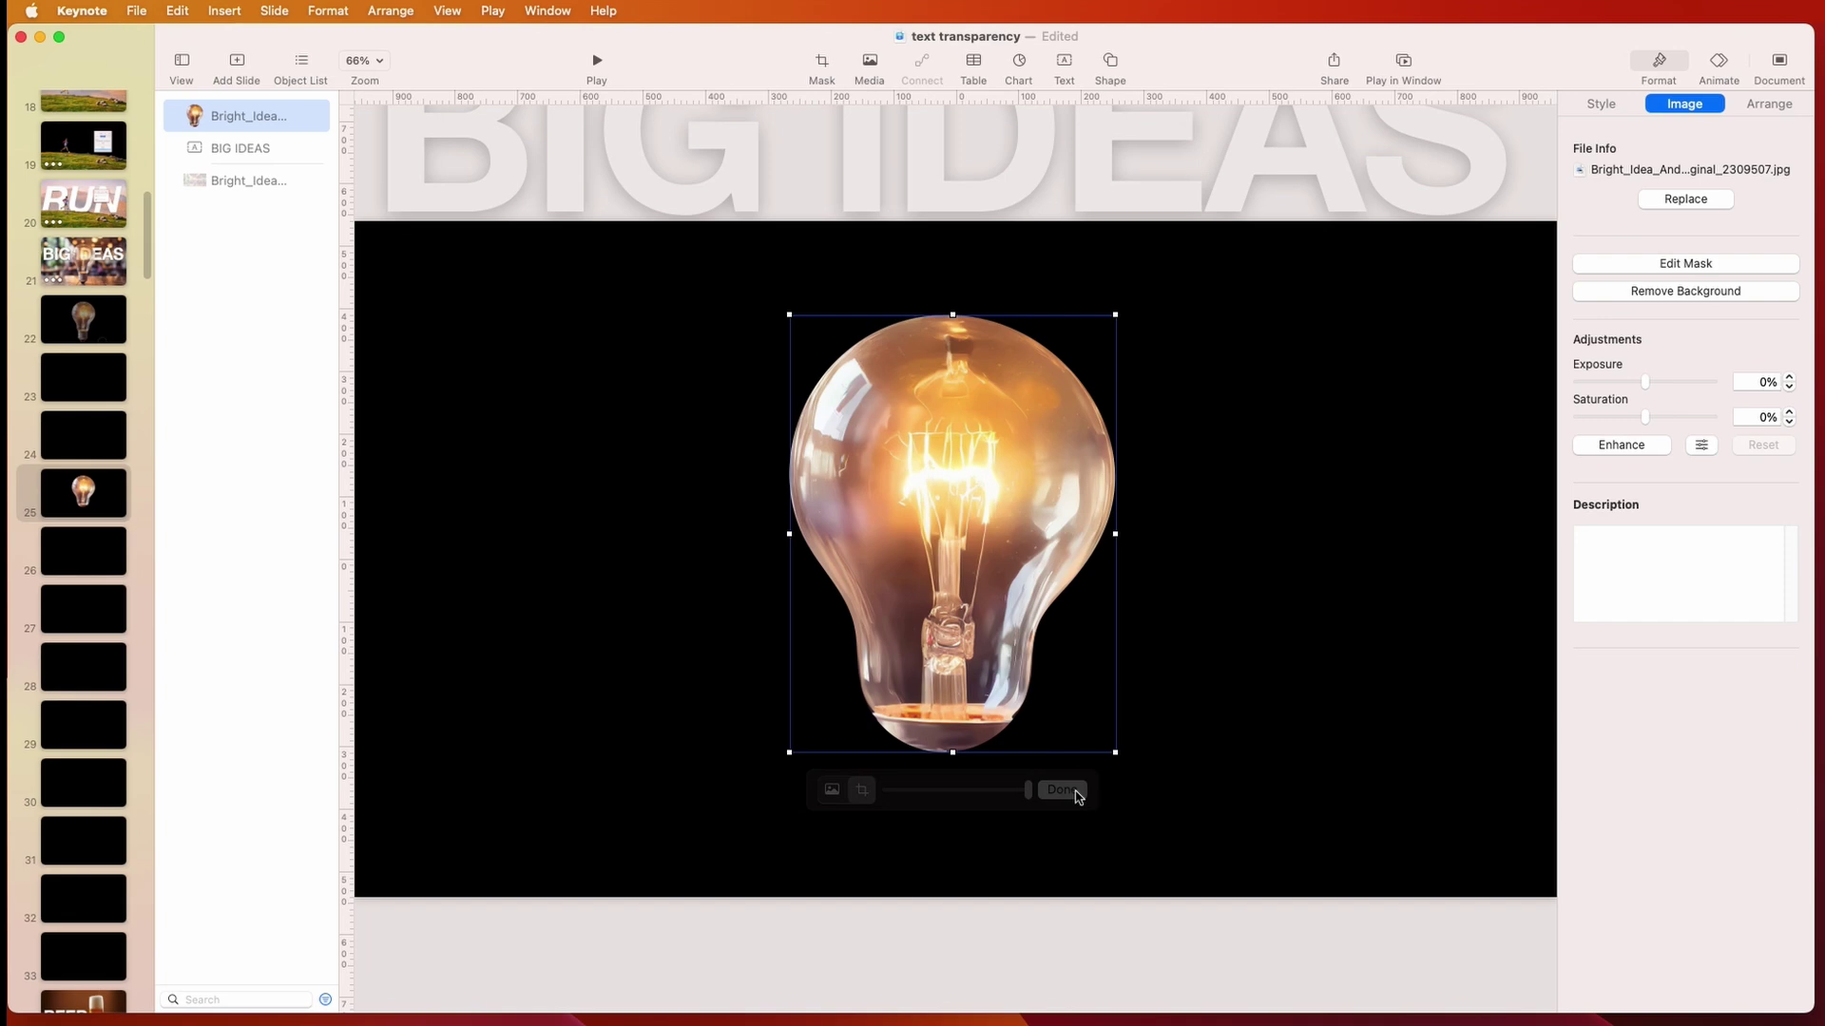
Set the full background photo's opacity to 100% in the Style tab
{"action": "left_click", "coordinate": [919, 623]}
{"action": "left_click", "coordinate": [499, 511]}
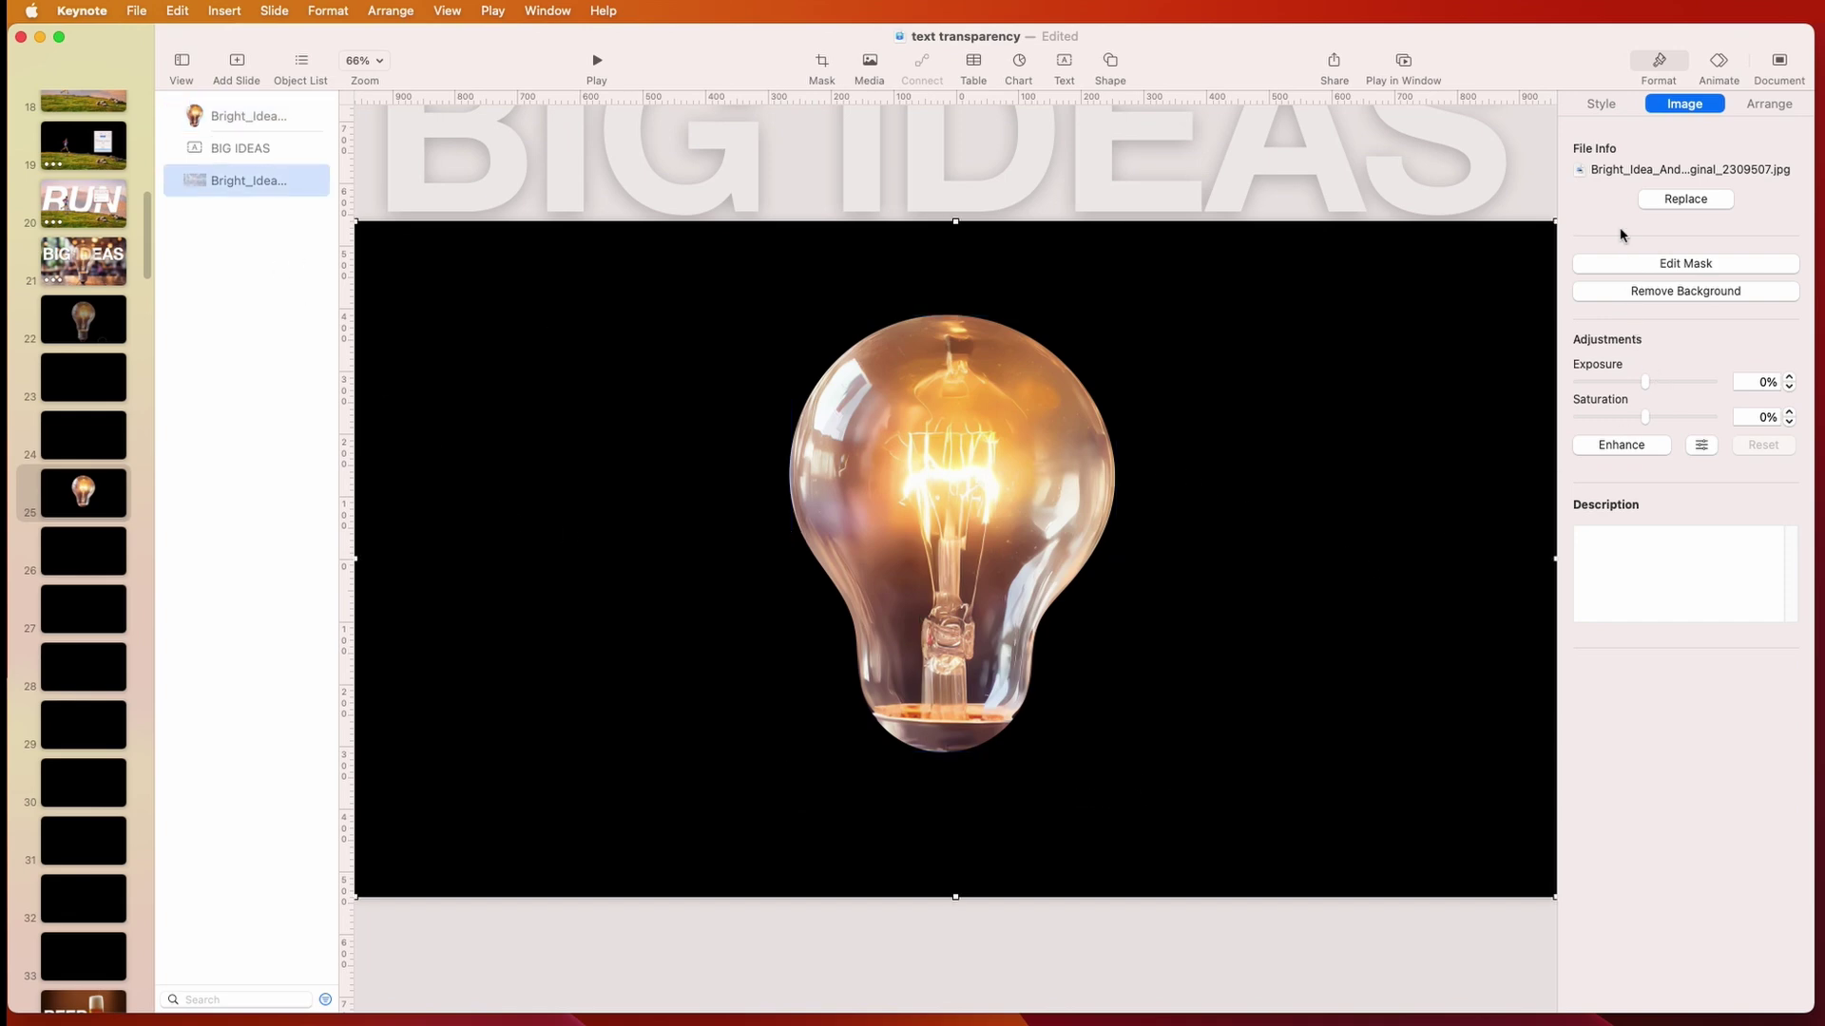
{"action": "left_click", "coordinate": [1604, 105]}
{"action": "left_click", "coordinate": [1715, 535]}
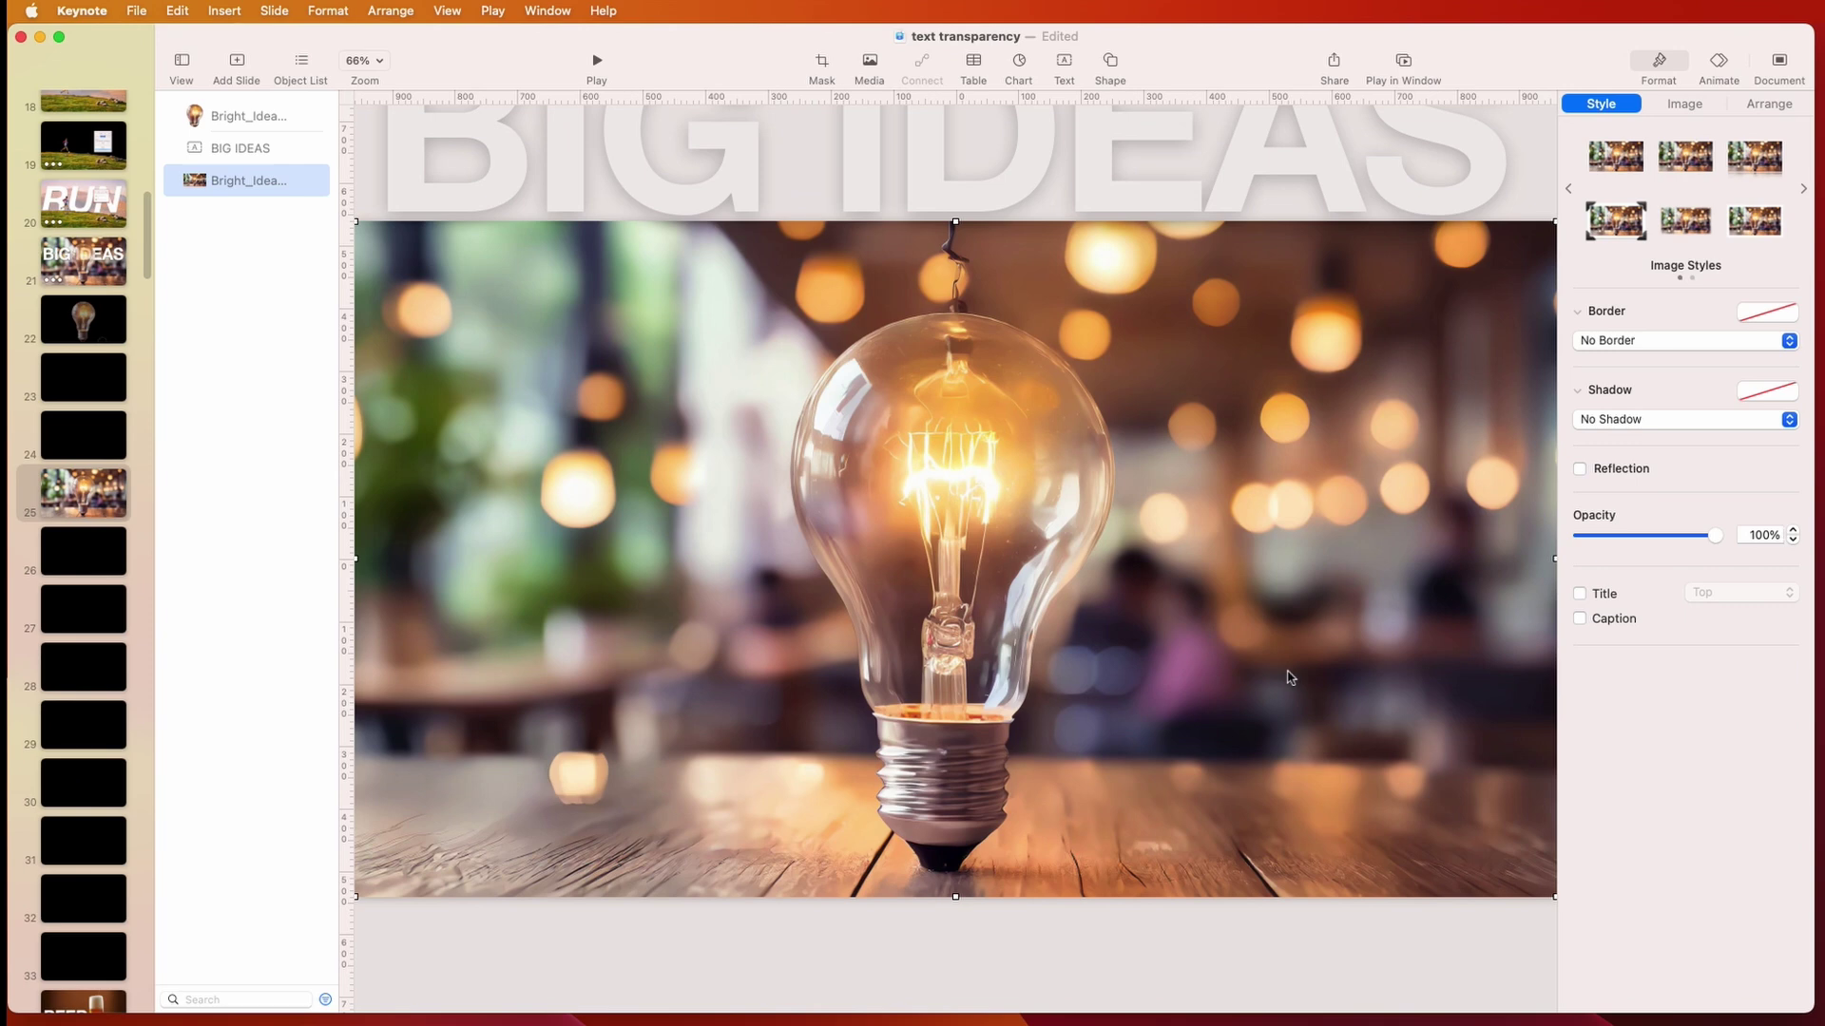
Drag BIG IDEAS down onto the photo and lower the masked bulb's opacity to 60%
{"action": "left_click_drag", "start_coordinate": [893, 160], "coordinate": [896, 456]}
{"action": "key", "text": "Tab"}
{"action": "left_click_drag", "start_coordinate": [1716, 536], "coordinate": [1661, 538]}
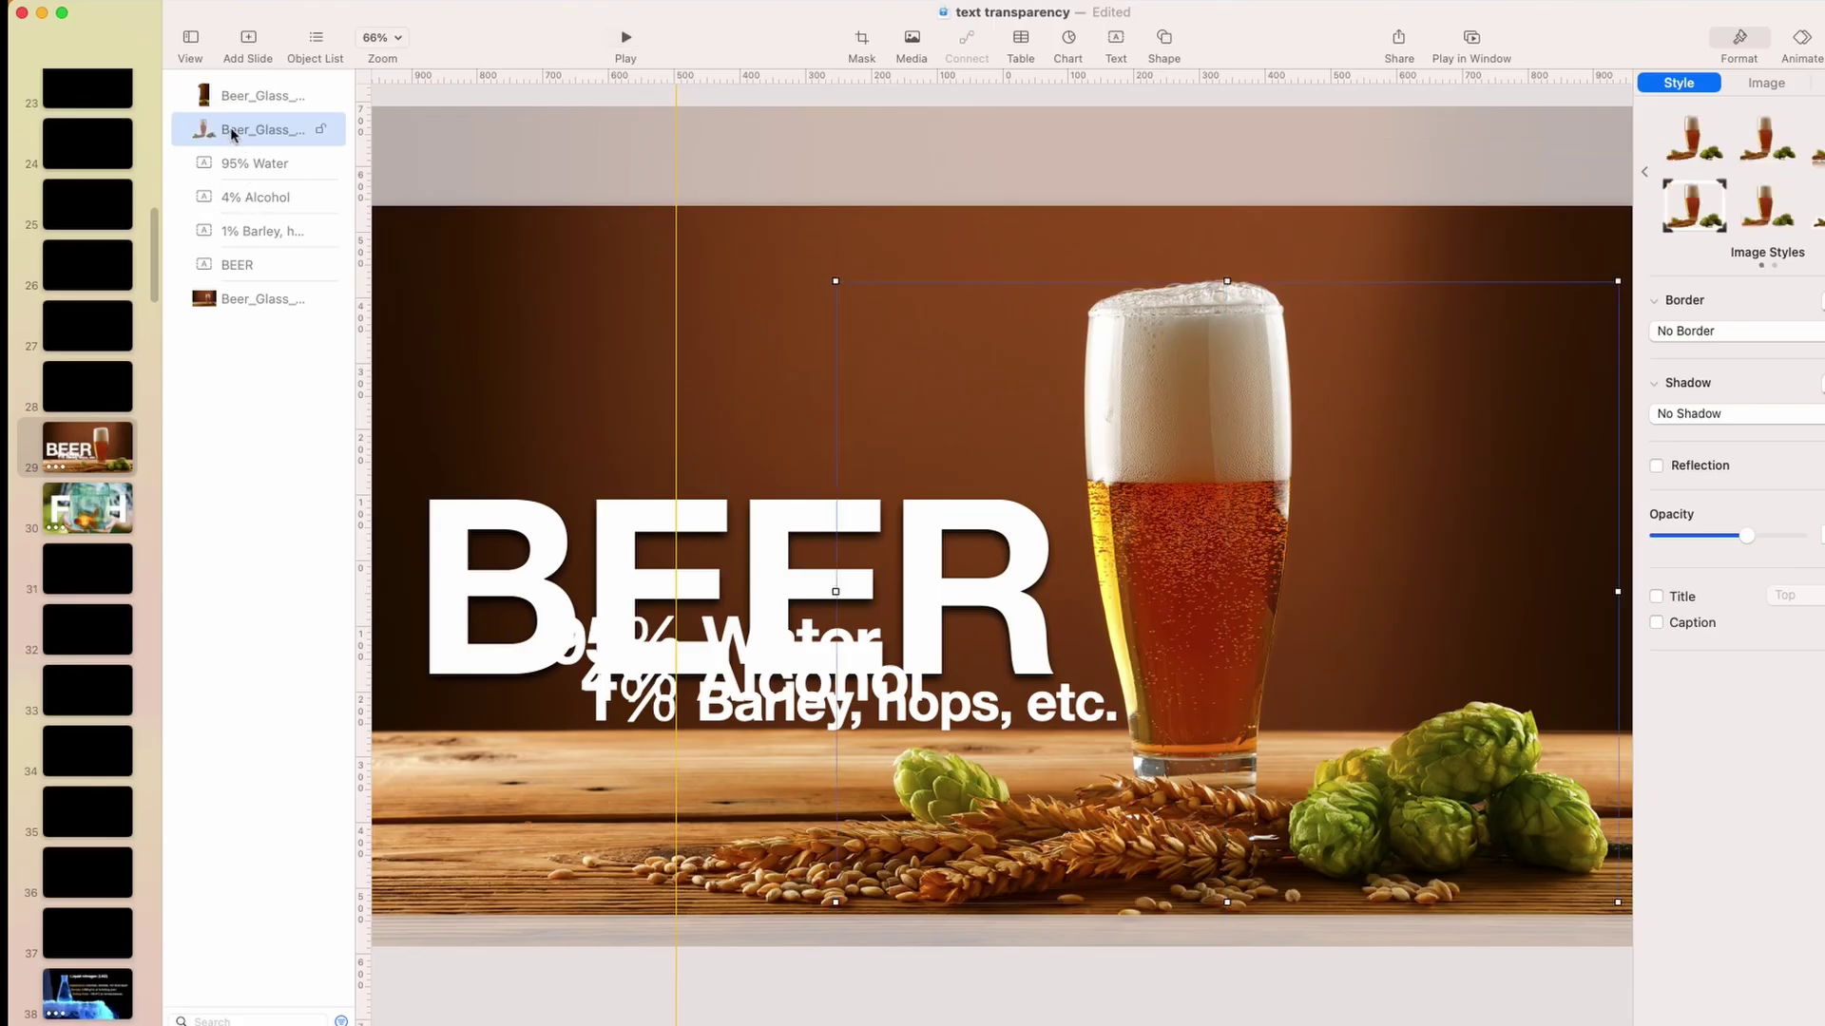
Select the two beer-glass image layers in turn and nudge the top glass down slightly
{"action": "left_click", "coordinate": [228, 135]}
{"action": "left_click", "coordinate": [270, 99]}
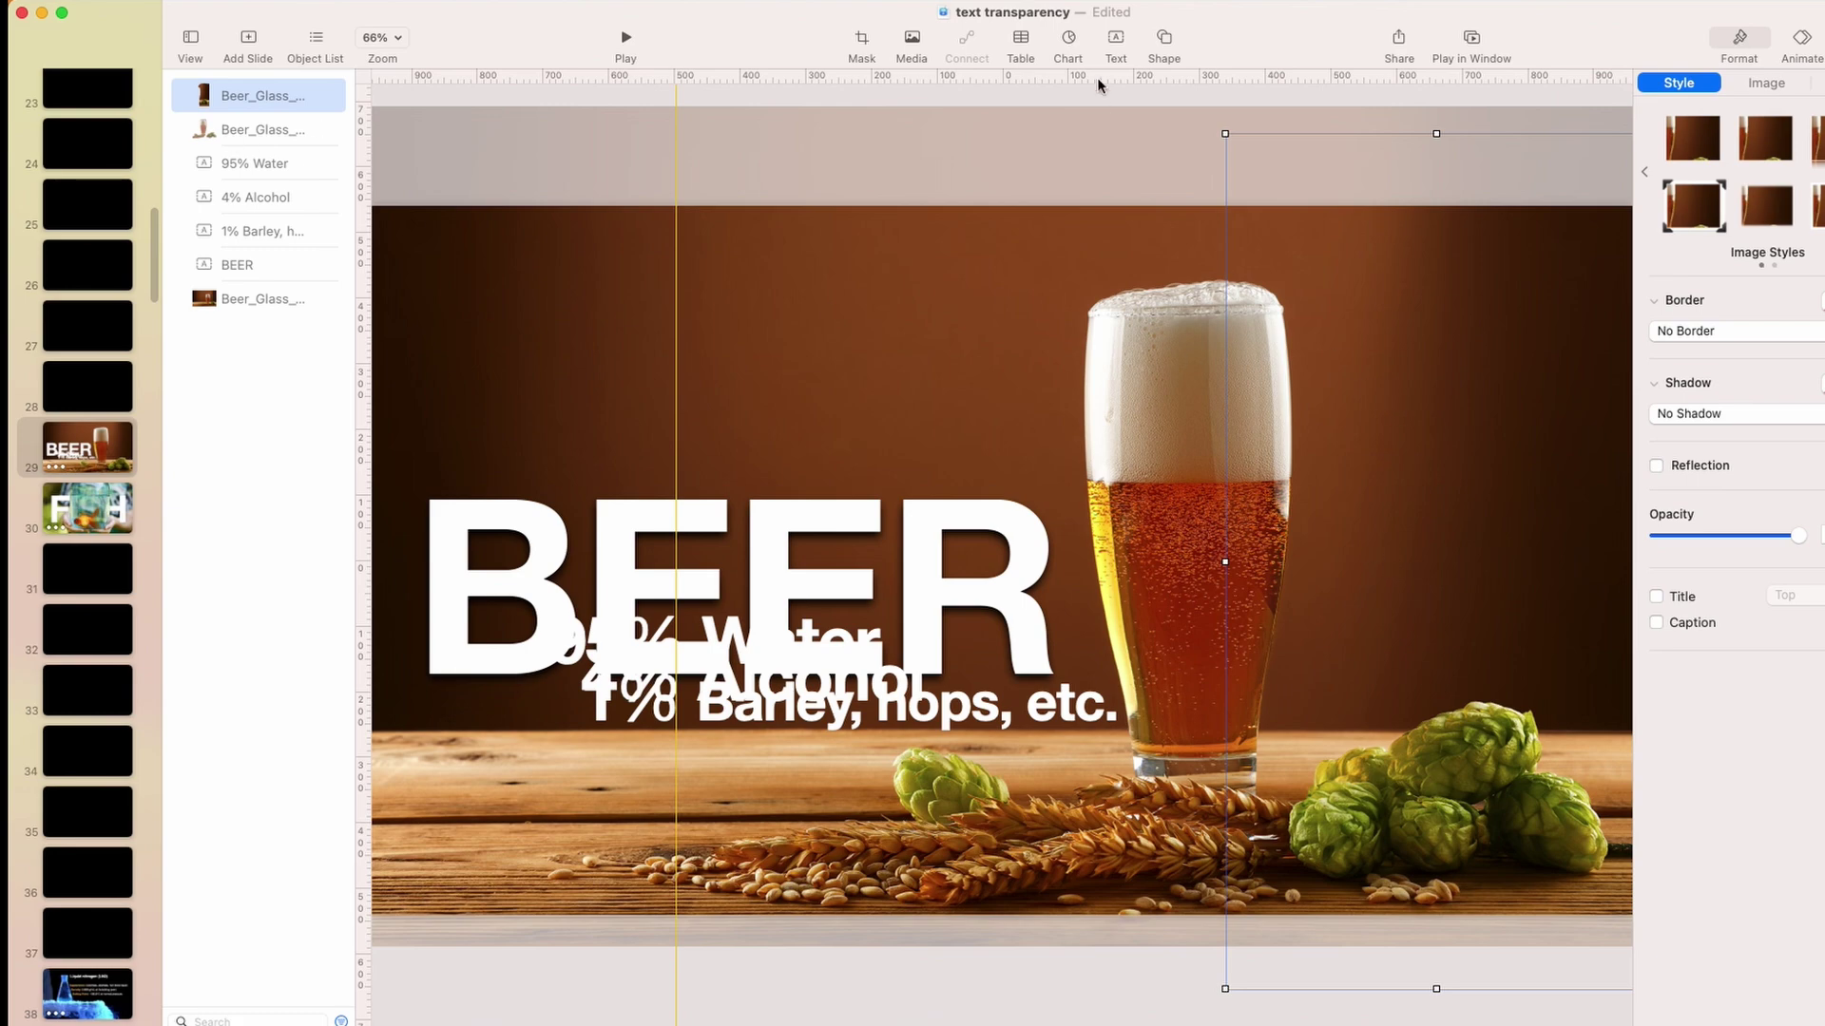
{"action": "left_click", "coordinate": [1170, 43]}
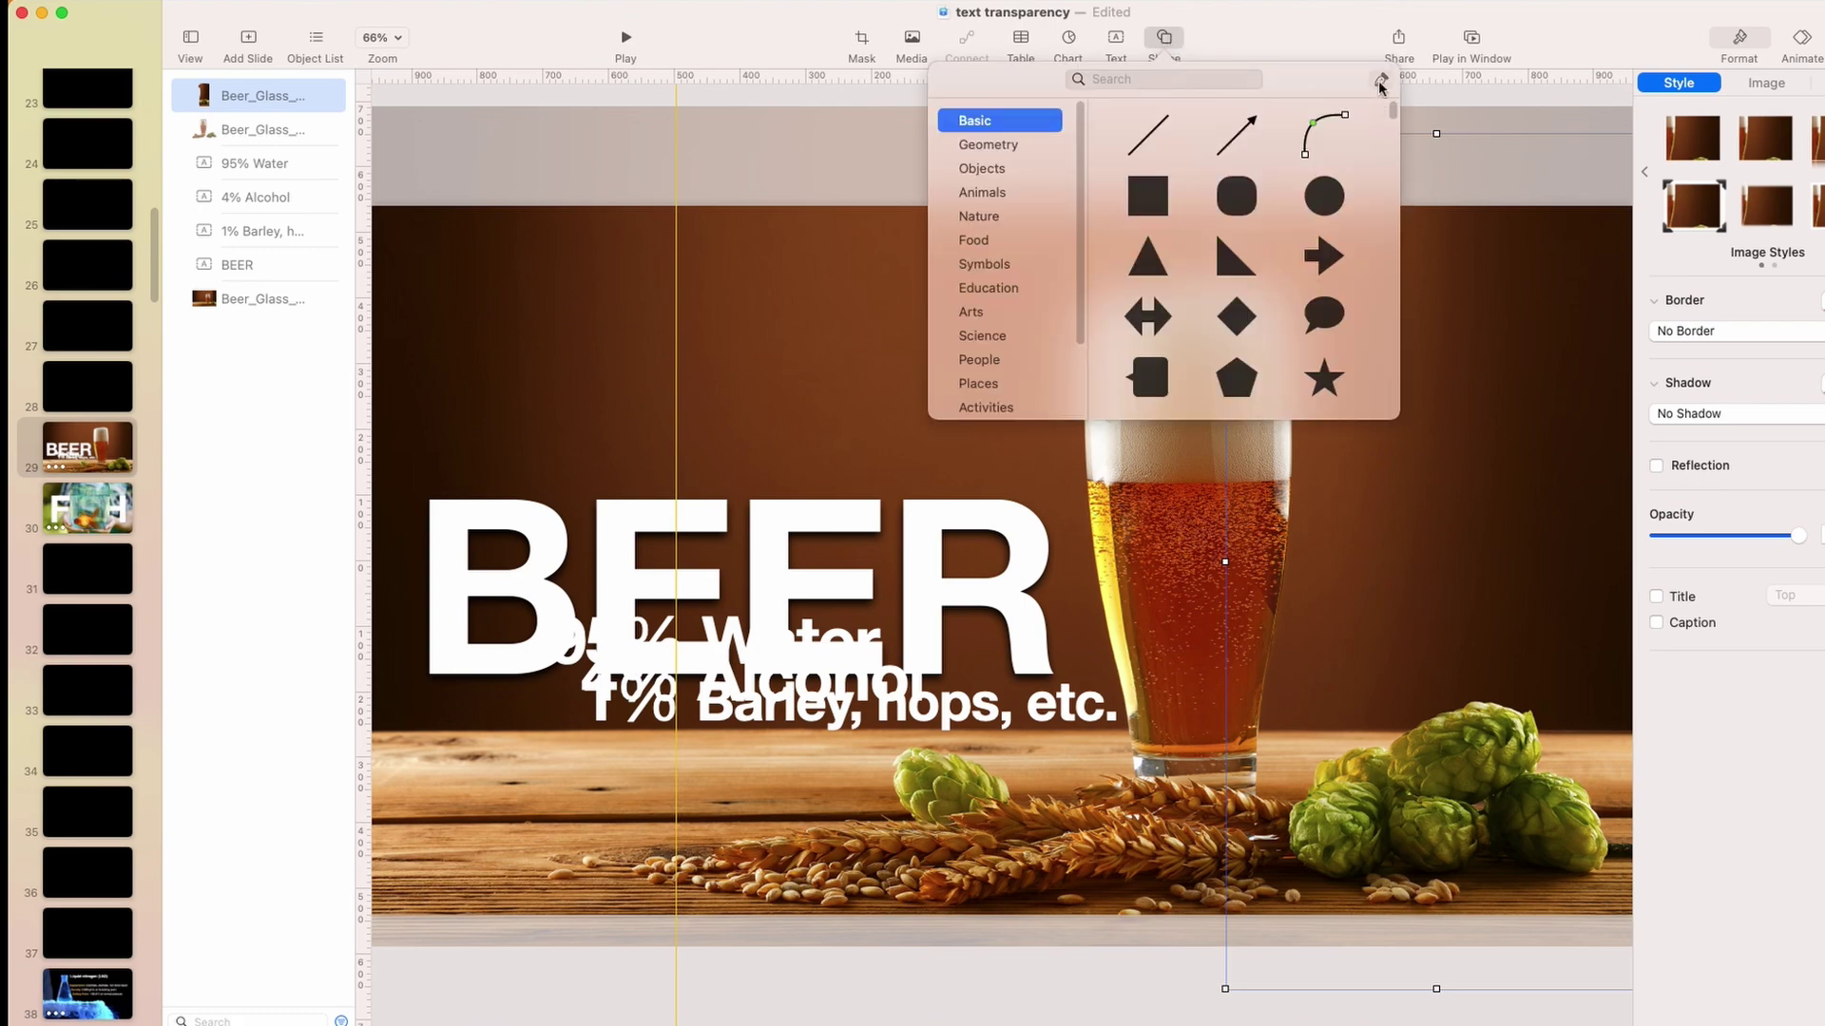
{"action": "left_click", "coordinate": [1420, 157]}
{"action": "mouse_move", "coordinate": [1454, 371]}
{"action": "left_mouse_down"}
{"action": "mouse_move", "coordinate": [1498, 428]}
{"action": "mouse_move", "coordinate": [1452, 354]}
{"action": "mouse_move", "coordinate": [618, 506]}
{"action": "mouse_move", "coordinate": [1454, 403]}
{"action": "left_mouse_up"}
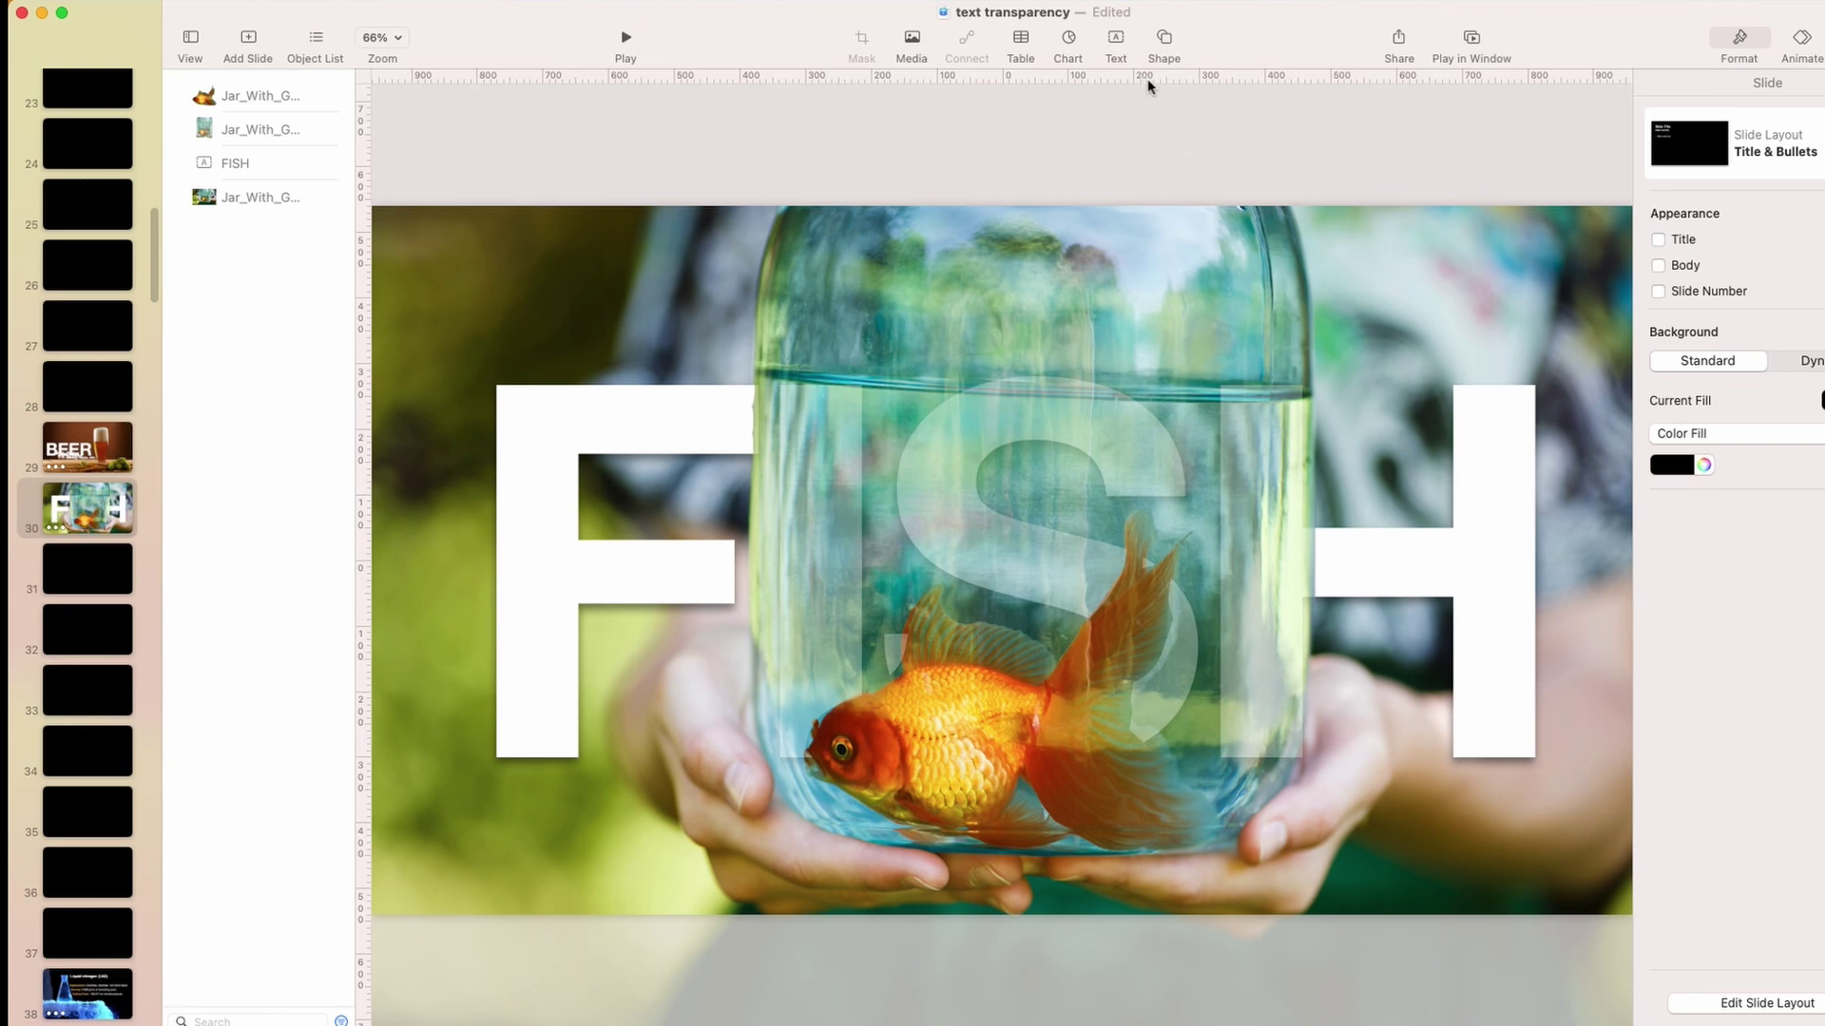
{"action": "left_click", "coordinate": [1164, 45]}
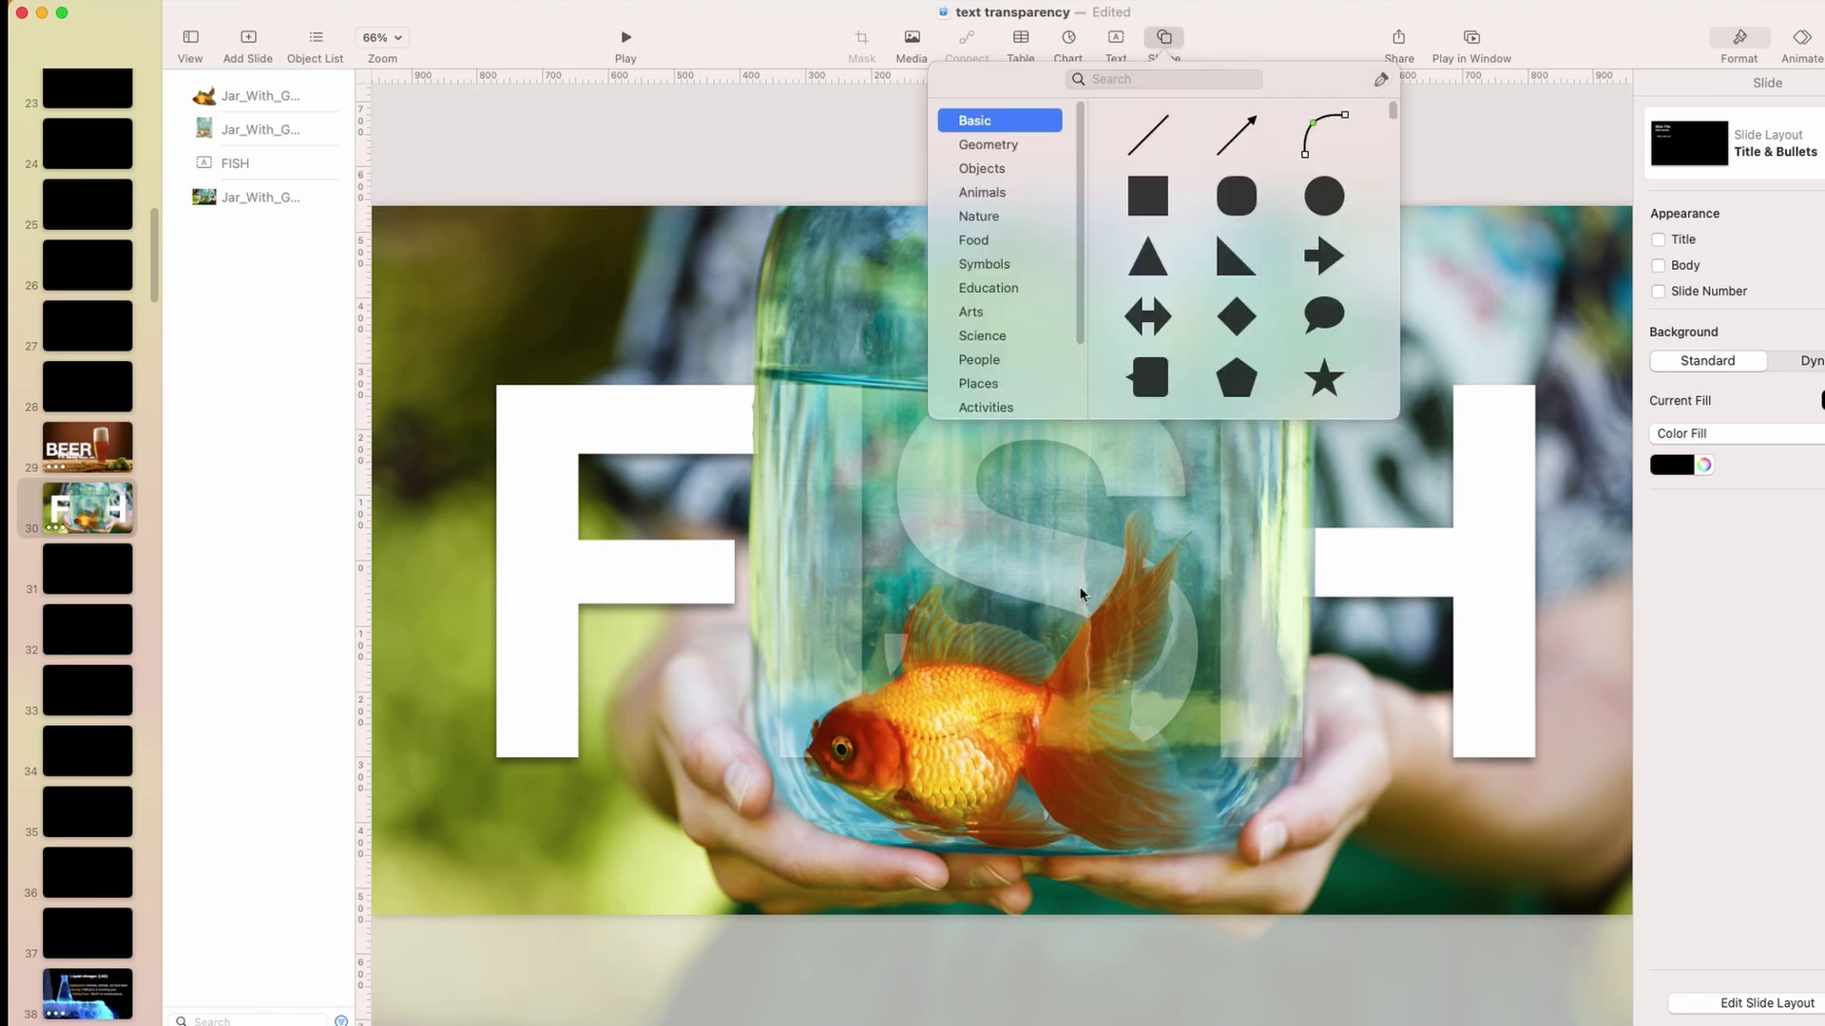
{"action": "left_click", "coordinate": [971, 663]}
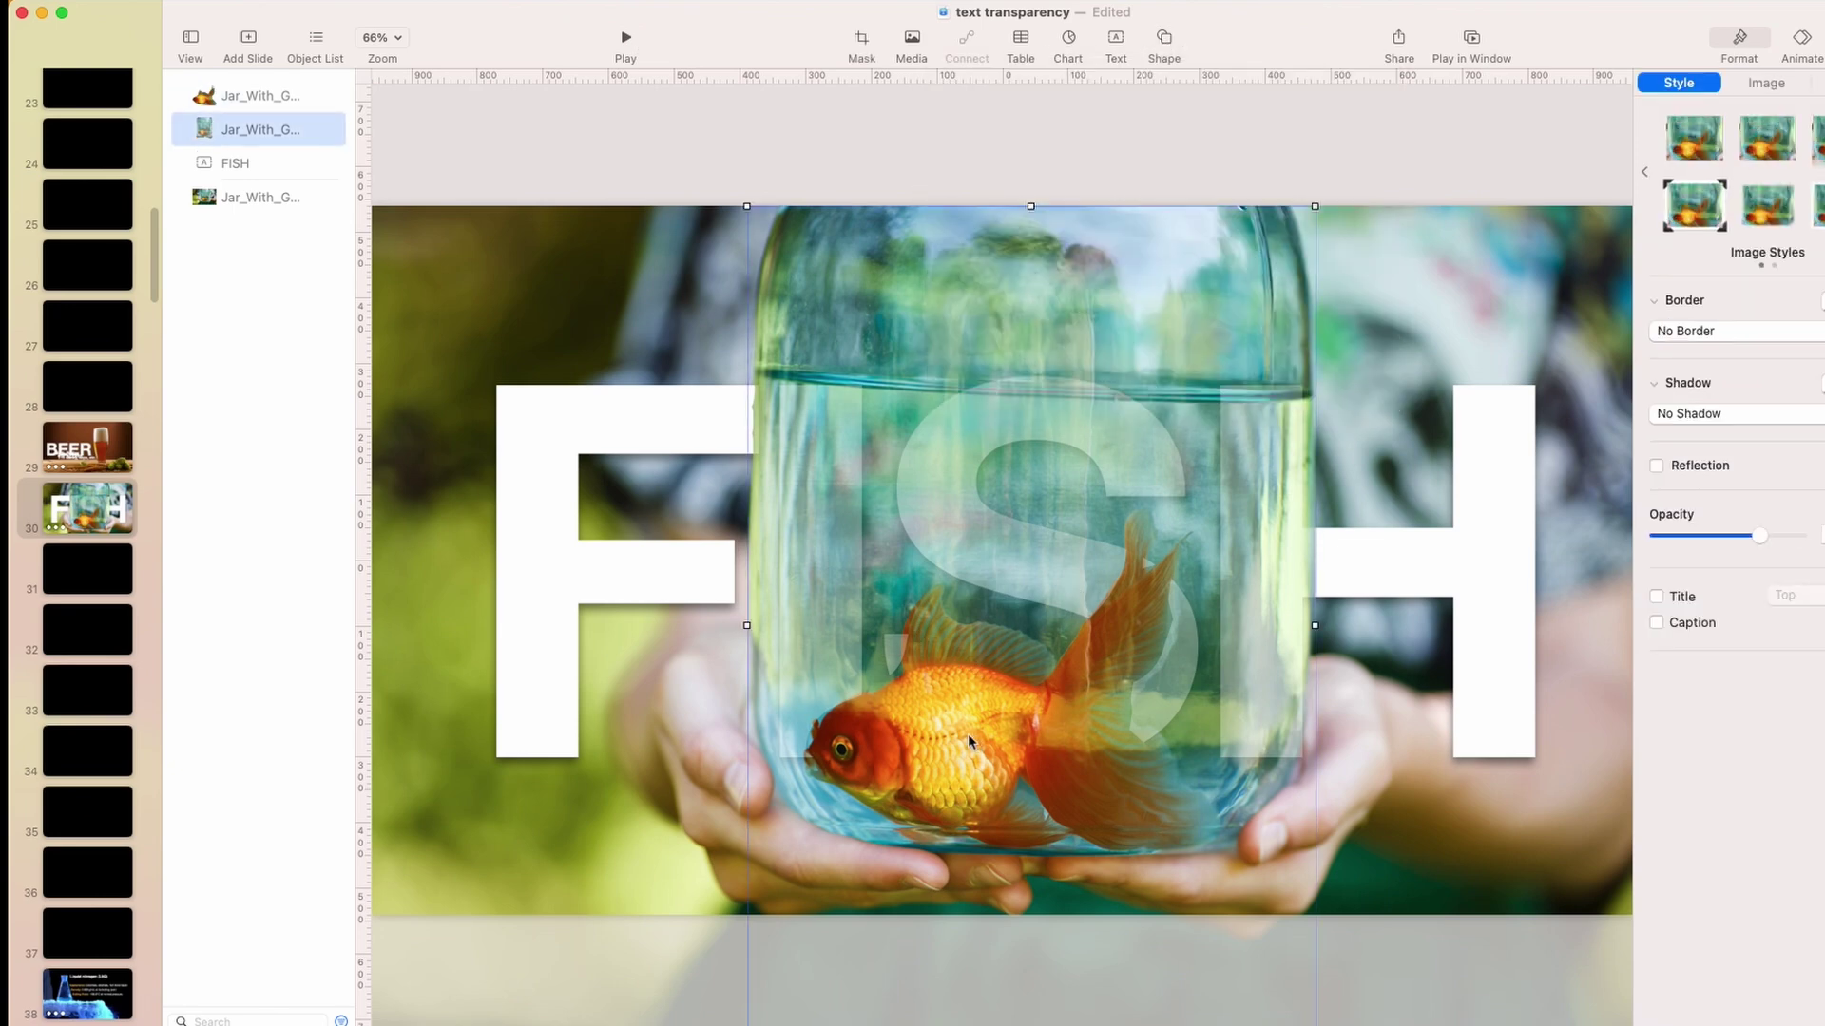
{"action": "left_click_drag", "start_coordinate": [978, 745], "coordinate": [1405, 773]}
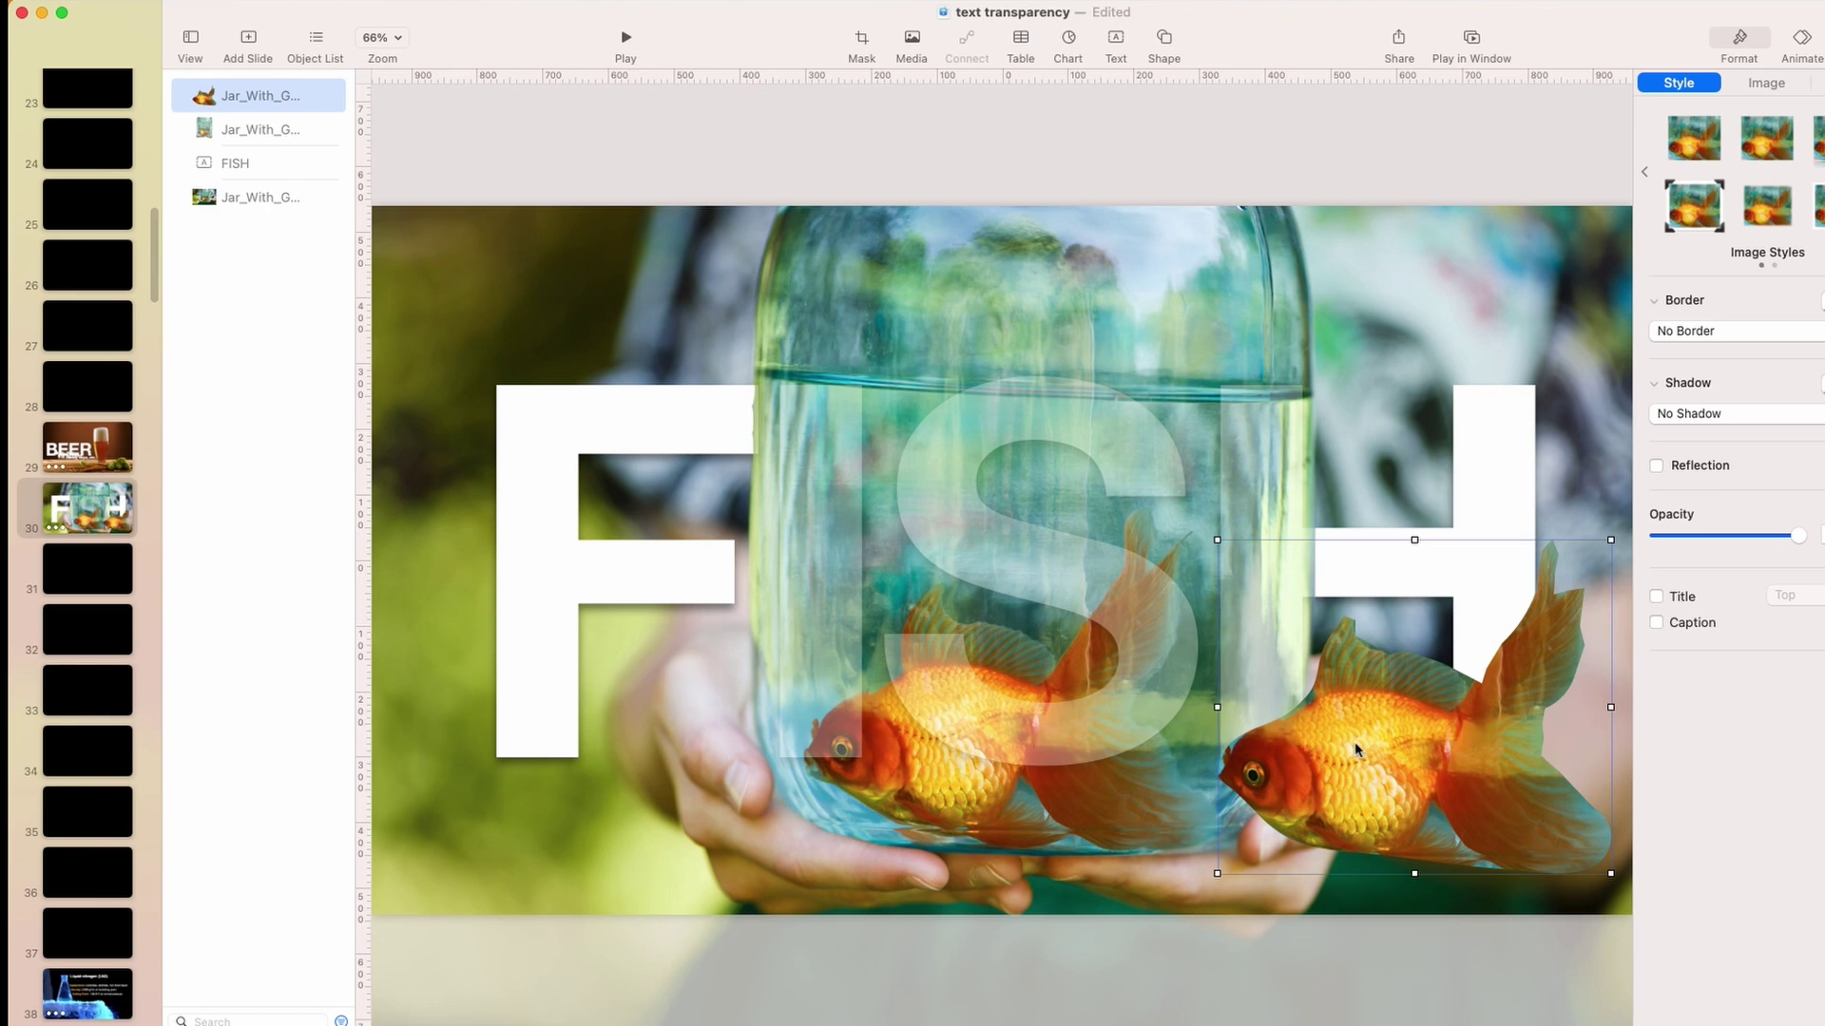
{"action": "left_click_drag", "start_coordinate": [1360, 752], "coordinate": [949, 725]}
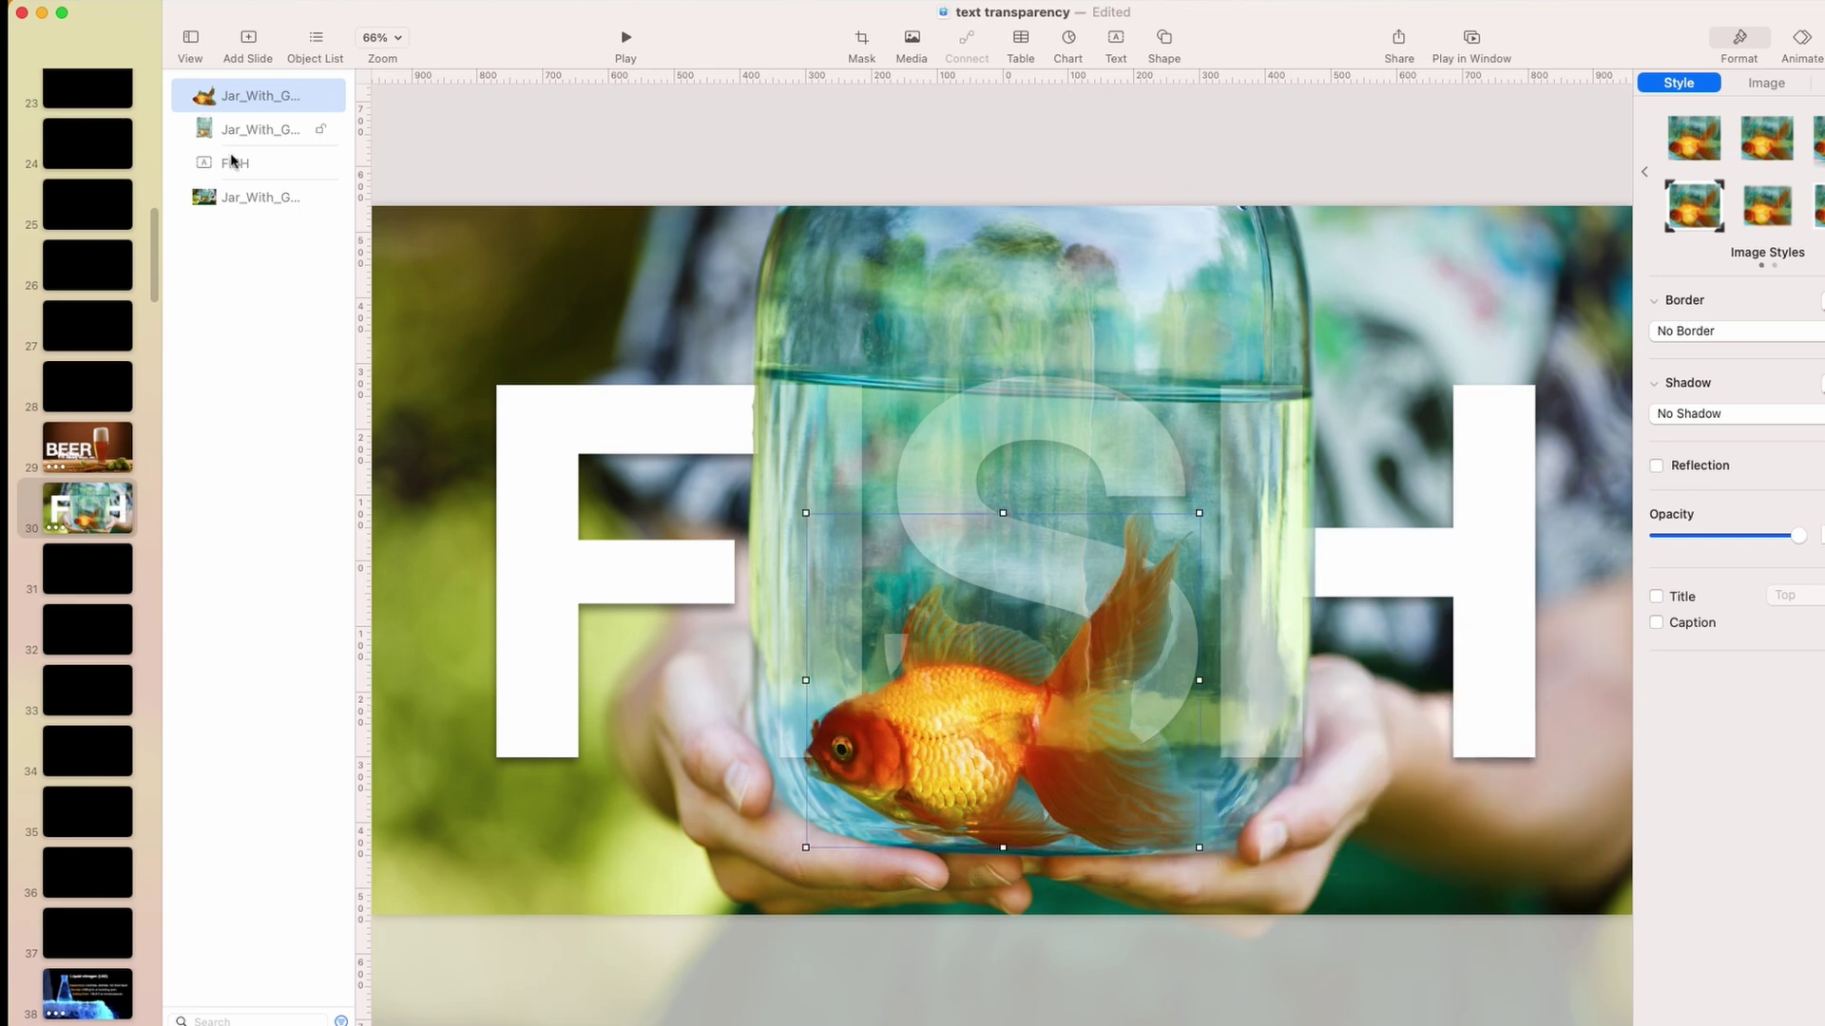
{"action": "left_click", "coordinate": [228, 202]}
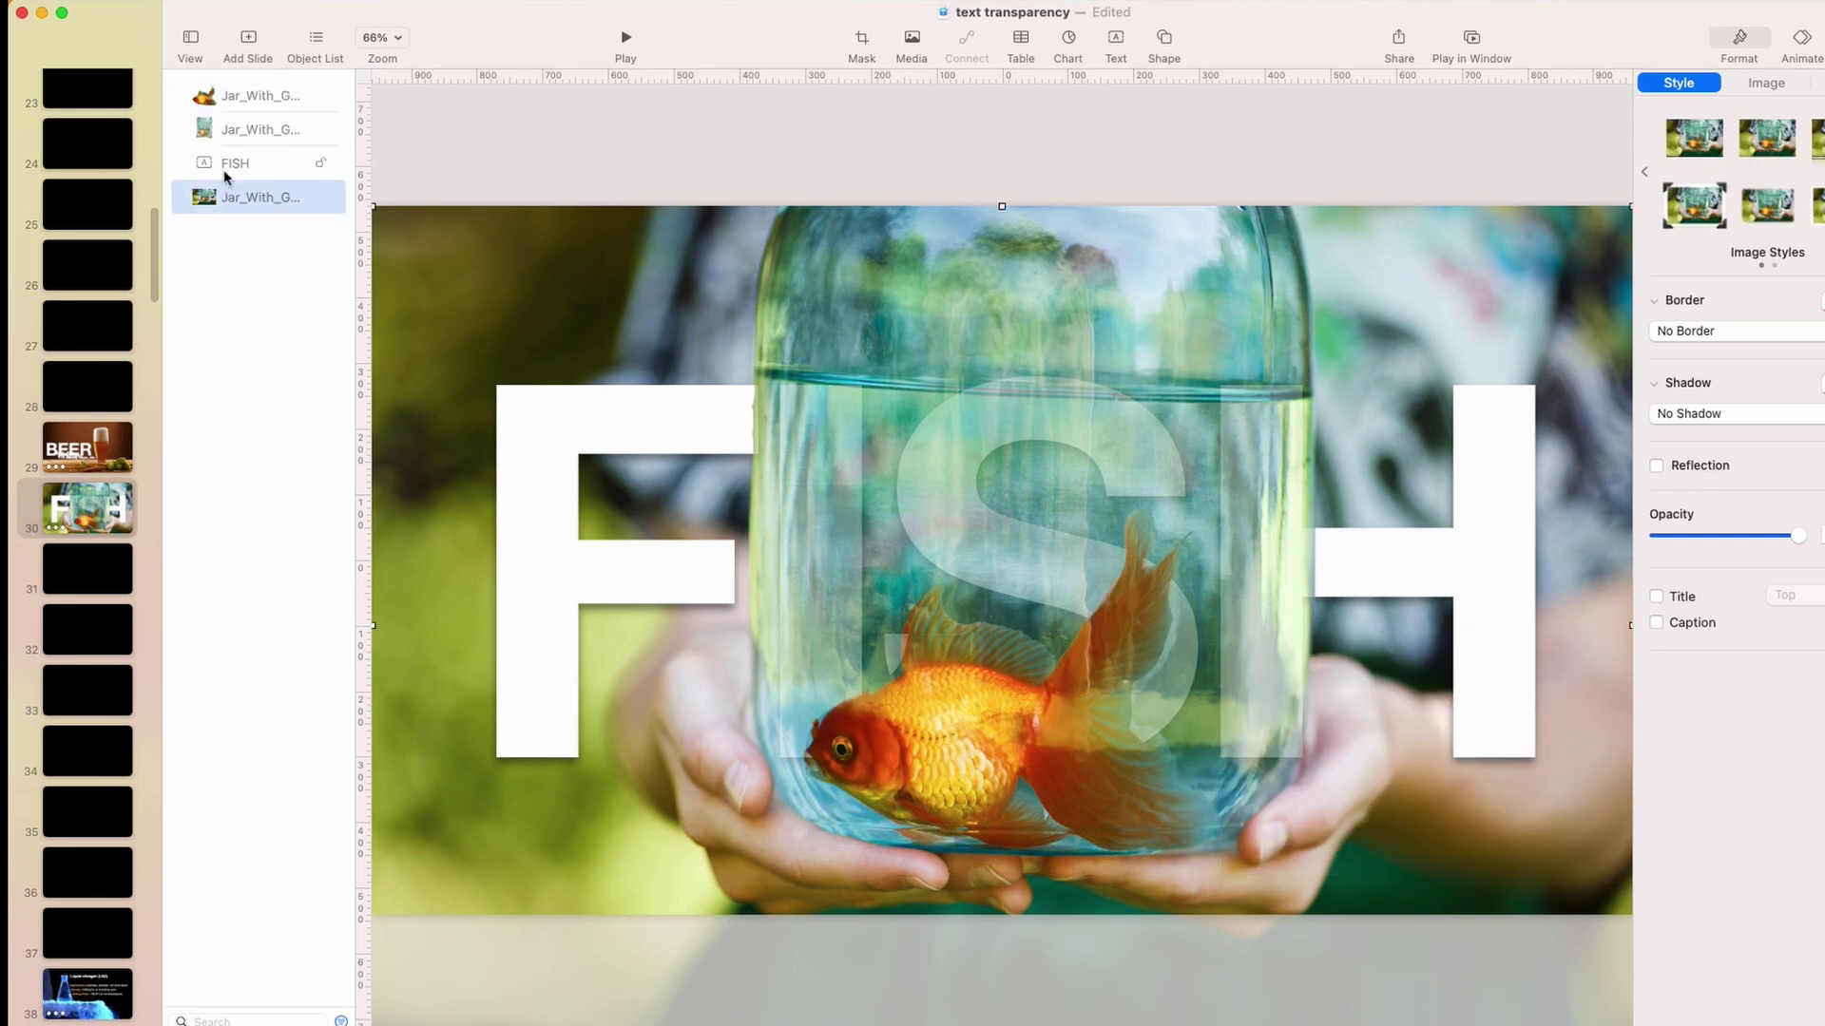
{"action": "left_click", "coordinate": [228, 165]}
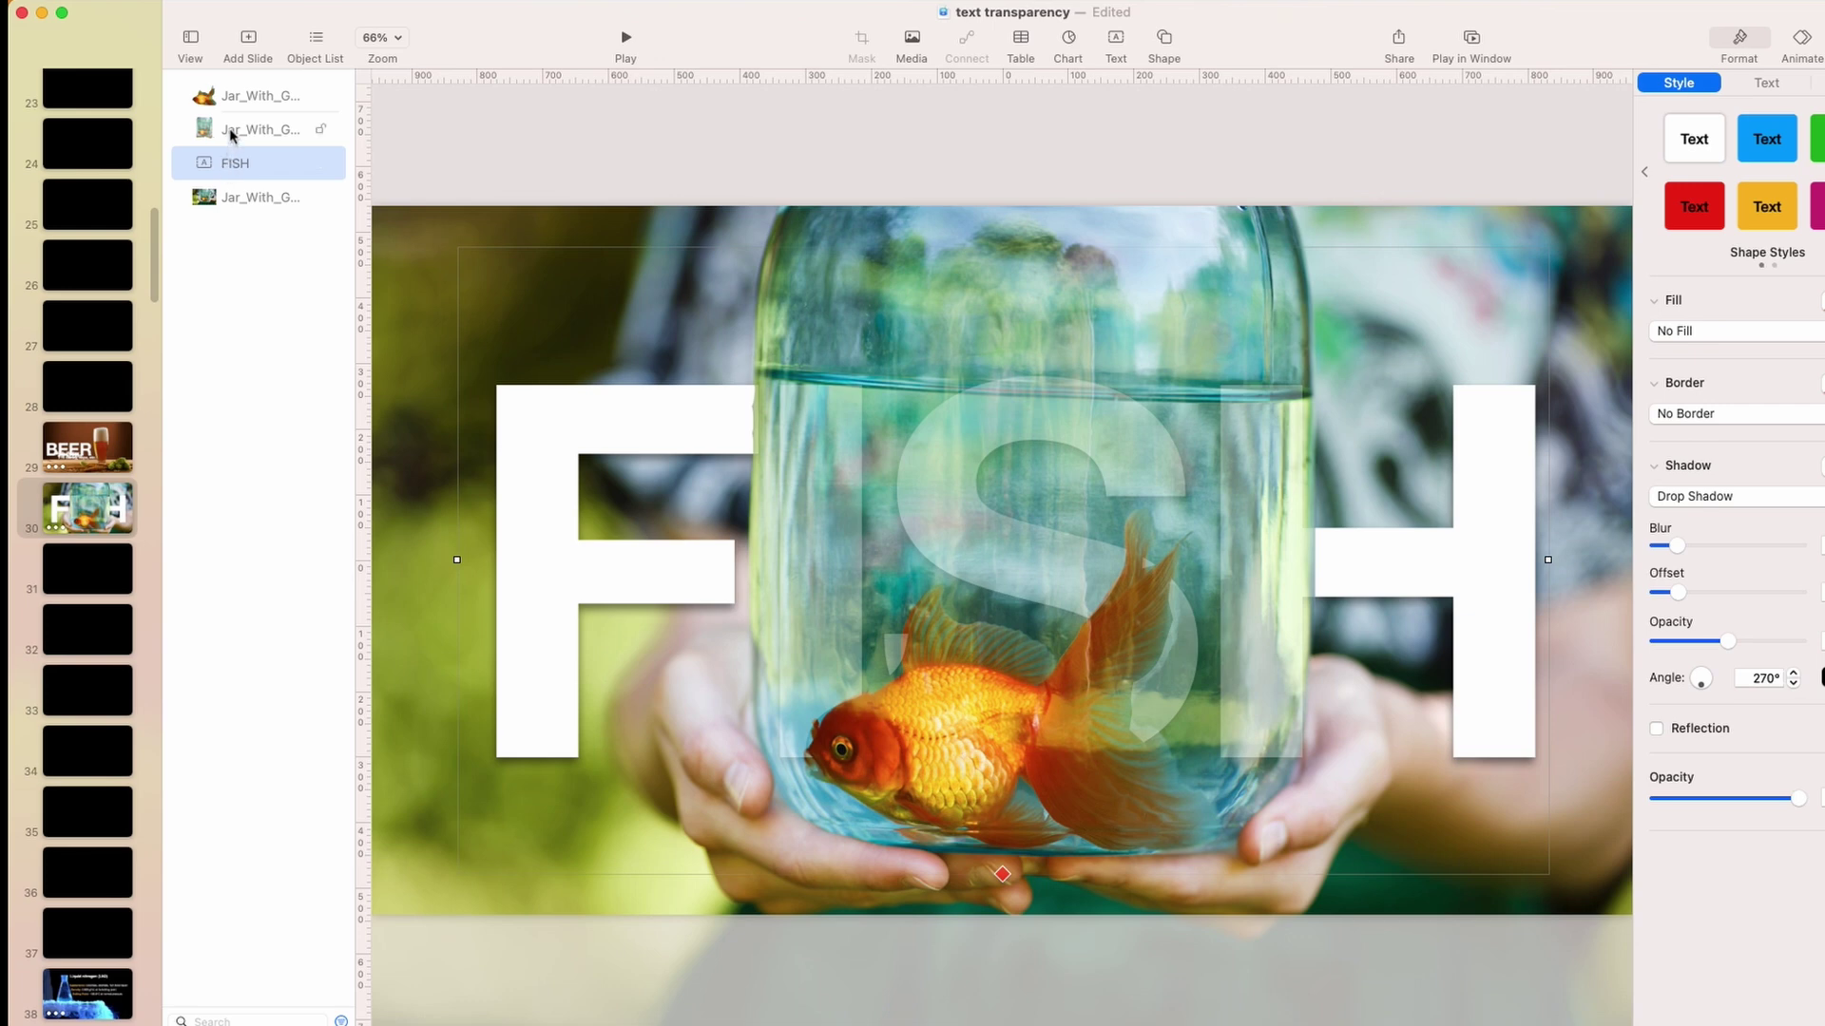
{"action": "left_click", "coordinate": [228, 129]}
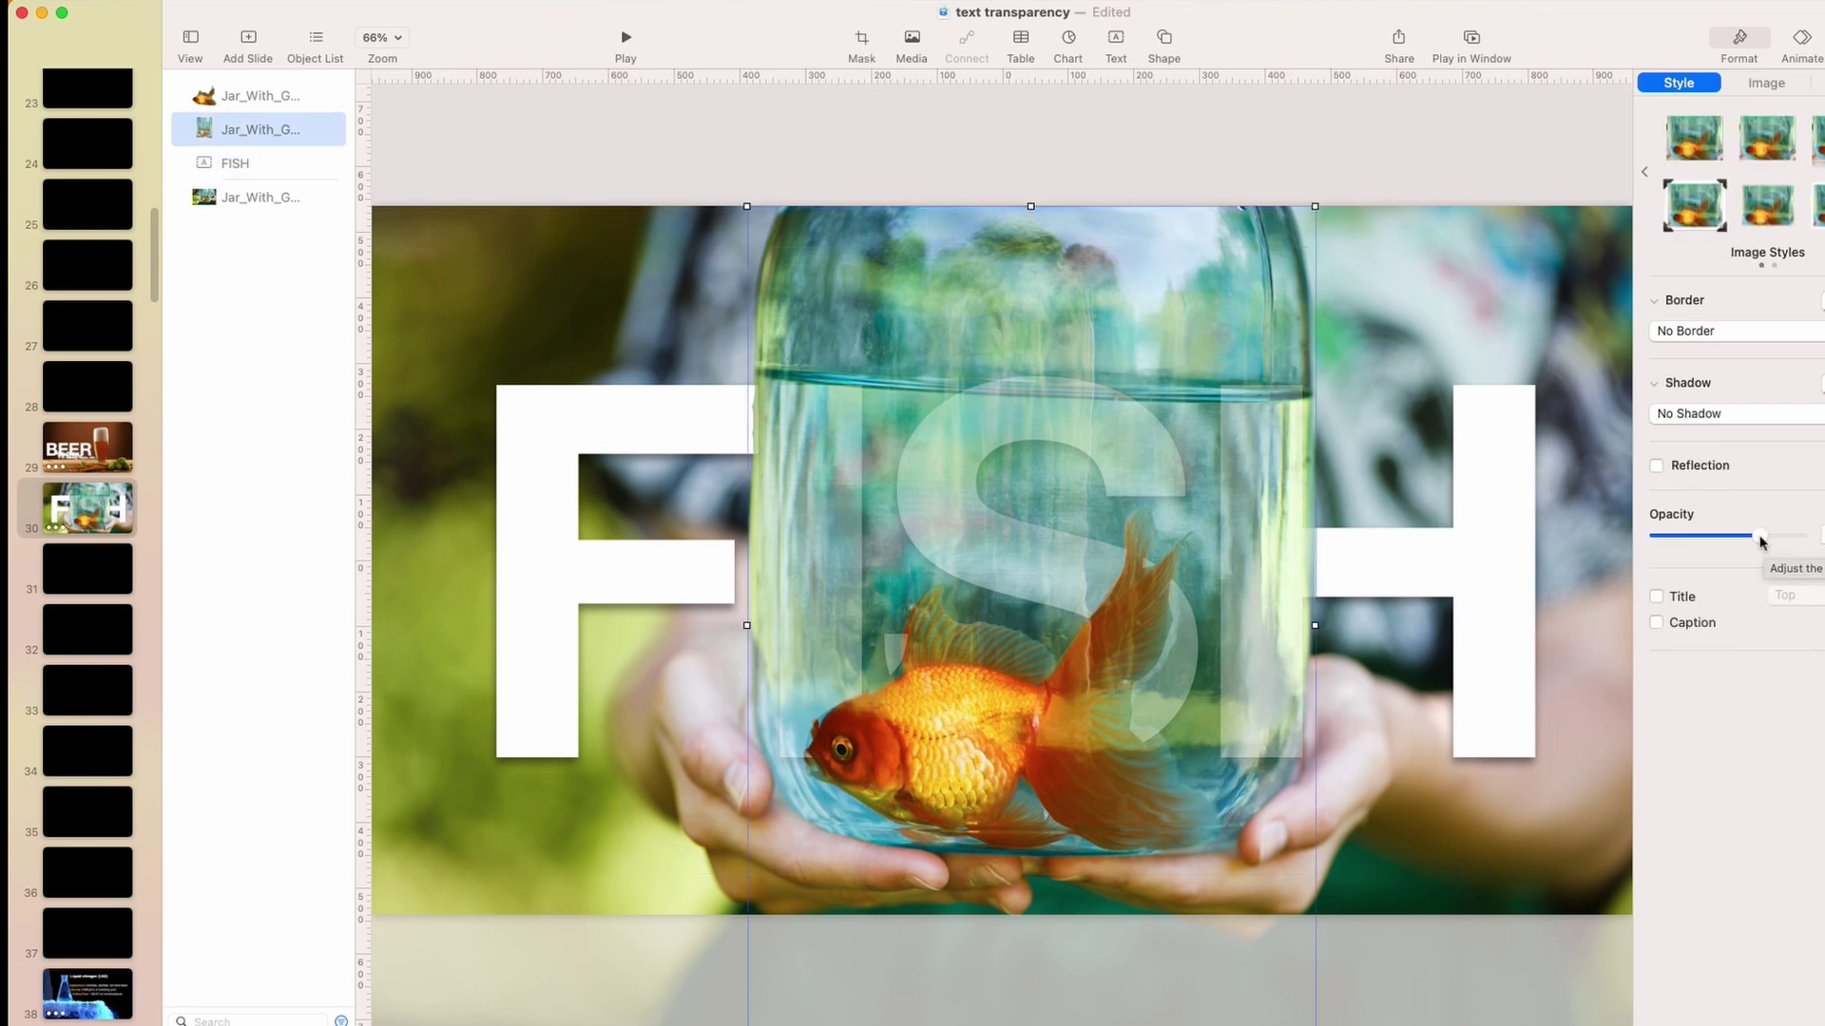
{"action": "left_click", "coordinate": [817, 603]}
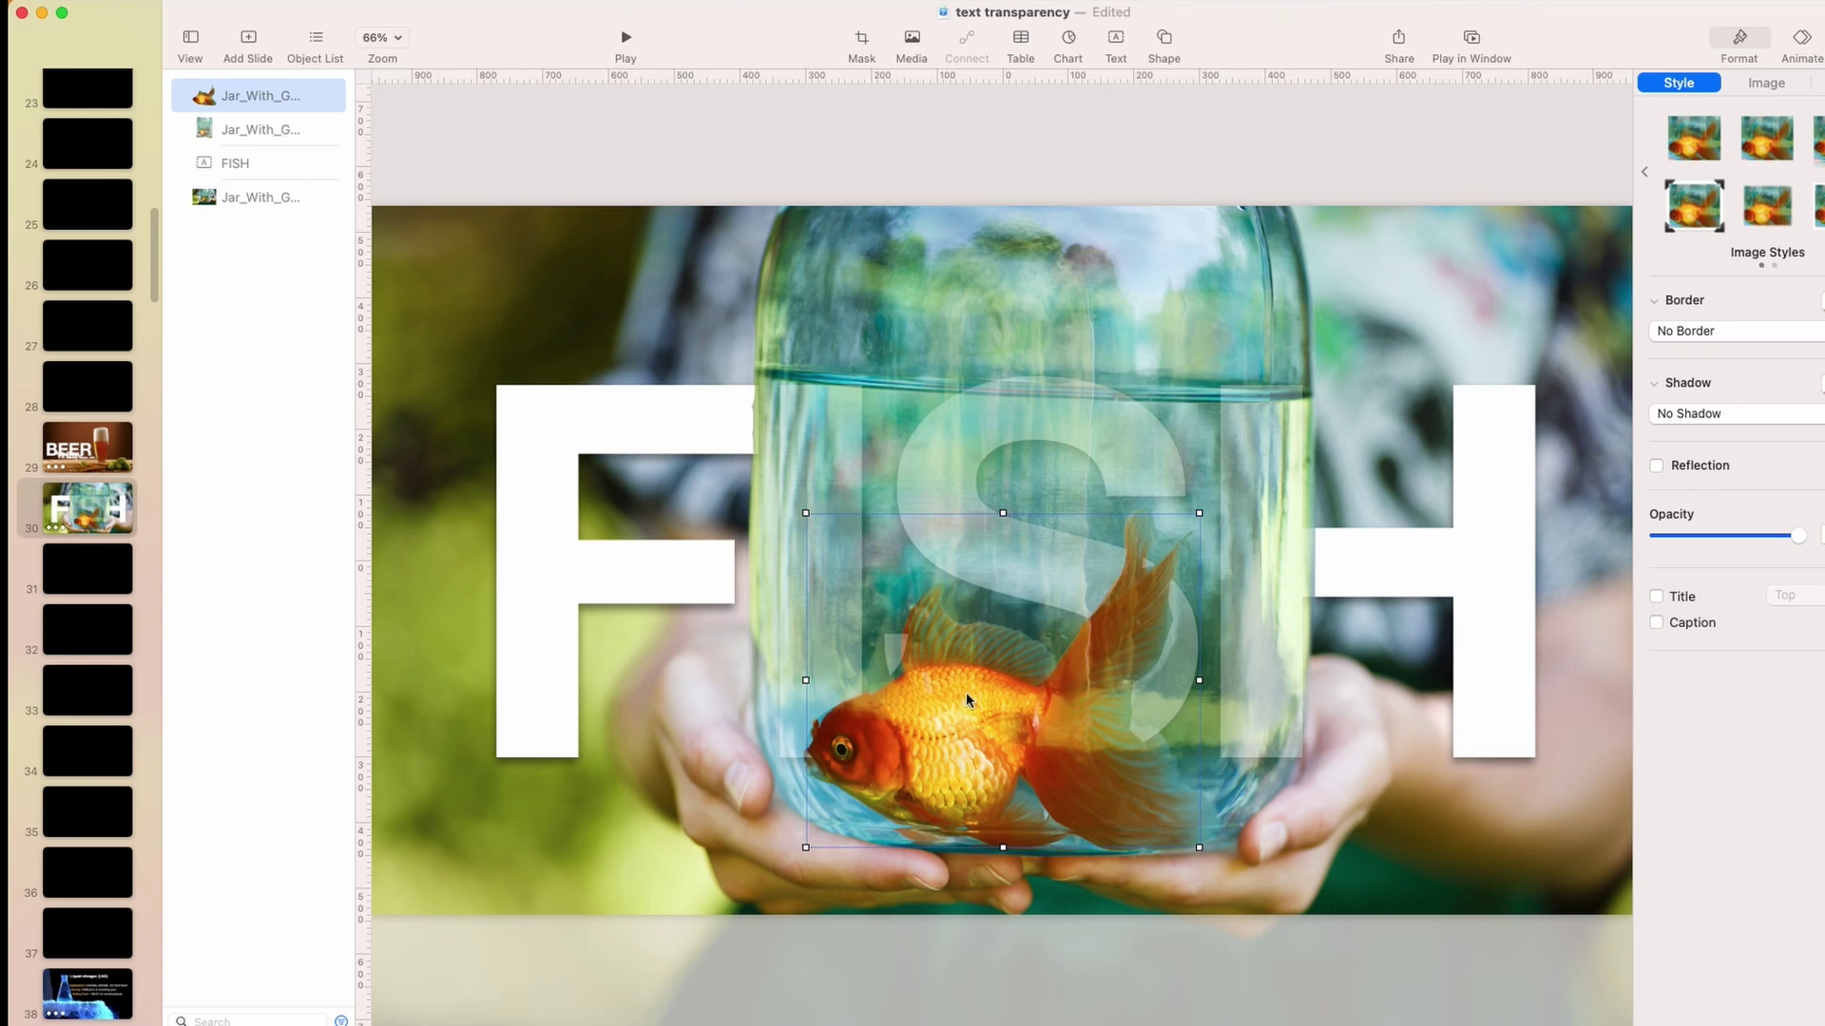
{"action": "left_click_drag", "start_coordinate": [966, 692], "coordinate": [1354, 657]}
{"action": "key", "text": "super+z"}
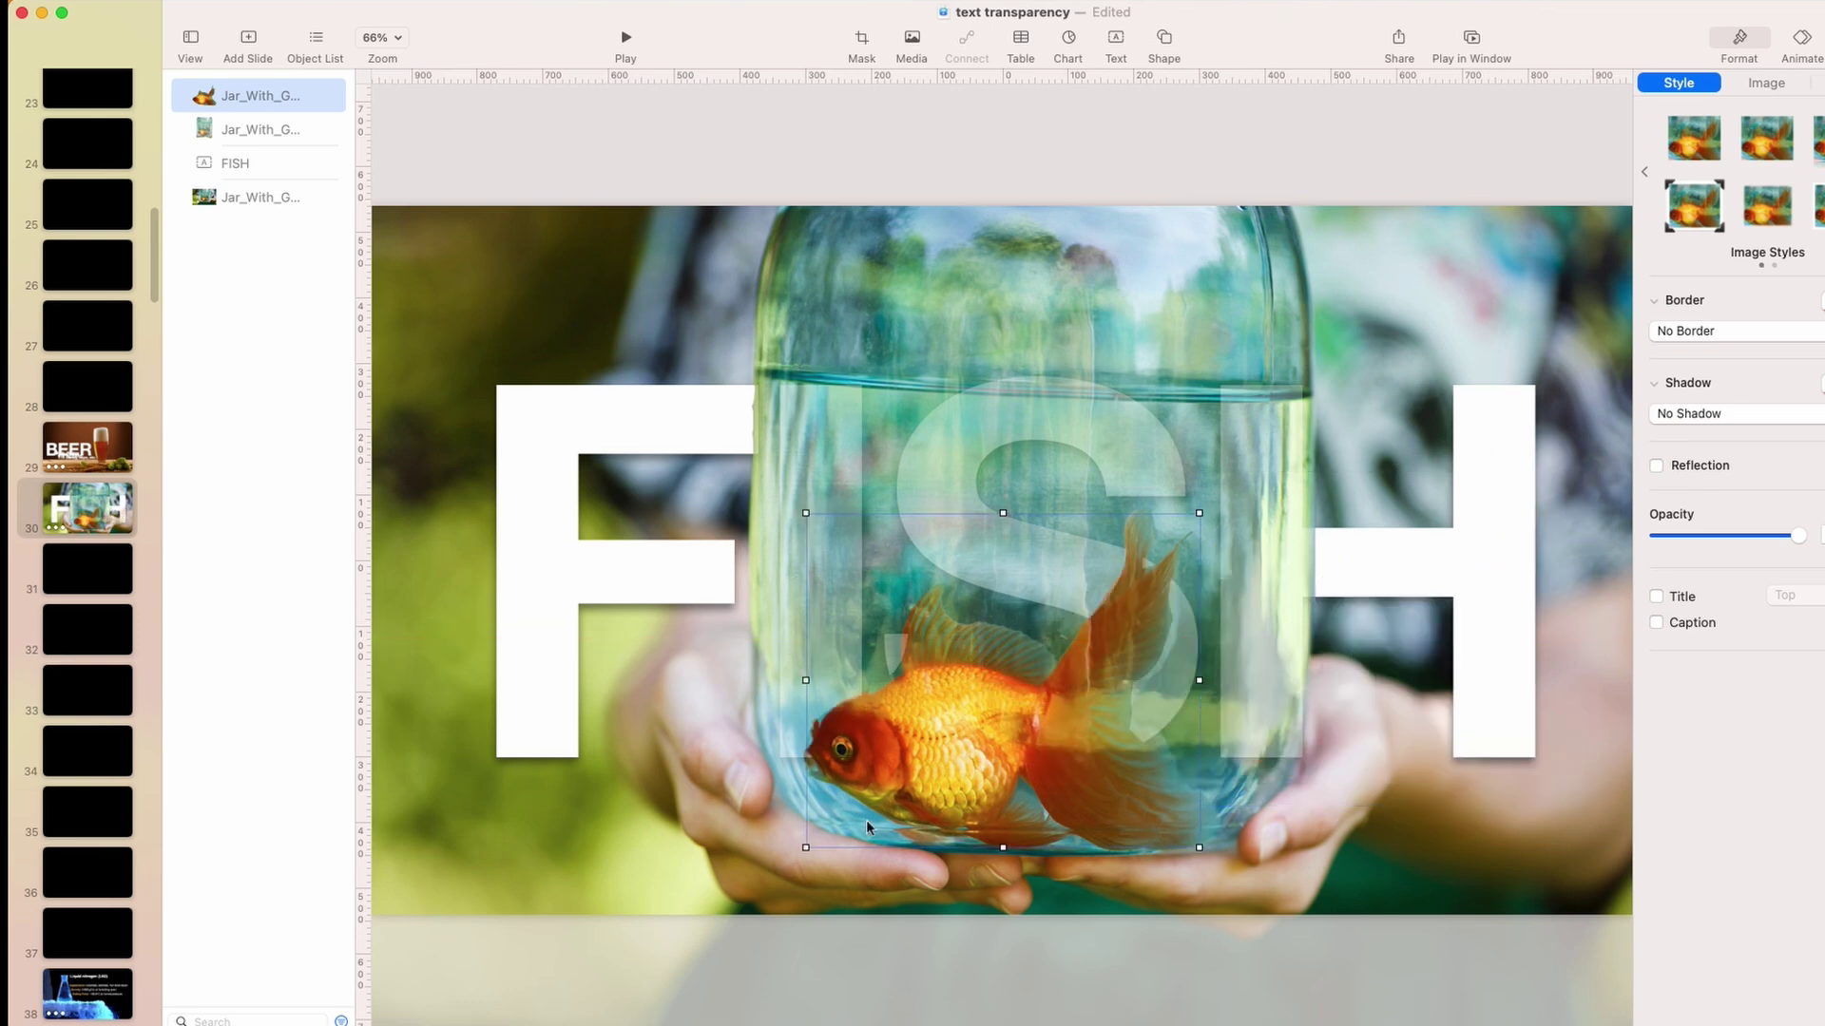